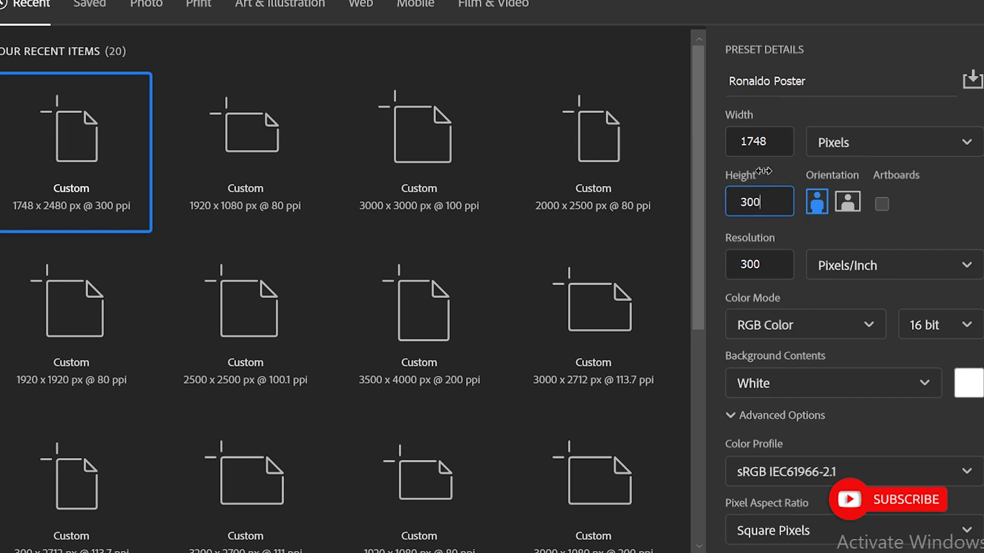
- Create a new document named Ronaldo Poster at 2000 x 3000 pixels, 100 pixels/inch, 8-bit RGB
{"action": "left_click_drag", "start_coordinate": [772, 142], "coordinate": [740, 143]}
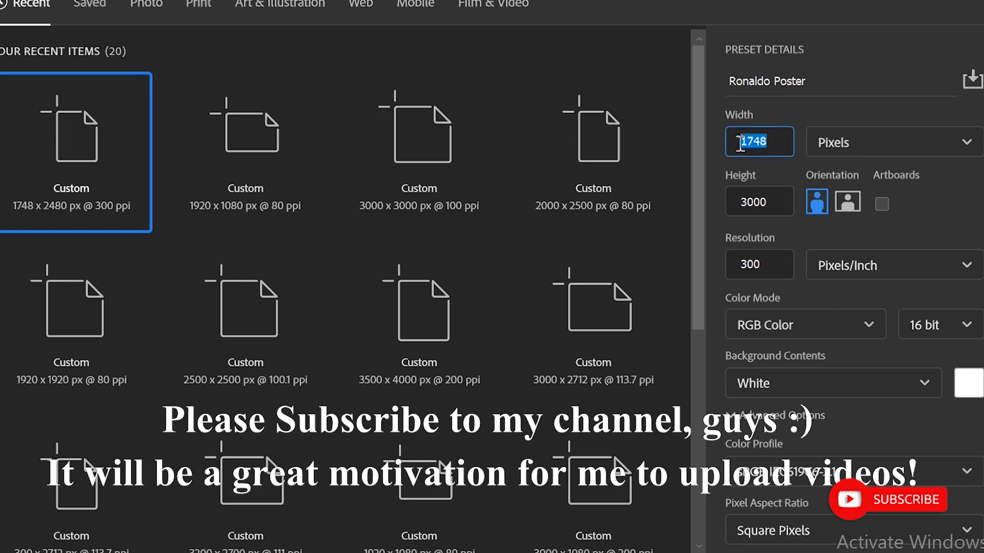
{"action": "left_click_drag", "start_coordinate": [733, 261], "coordinate": [720, 264]}
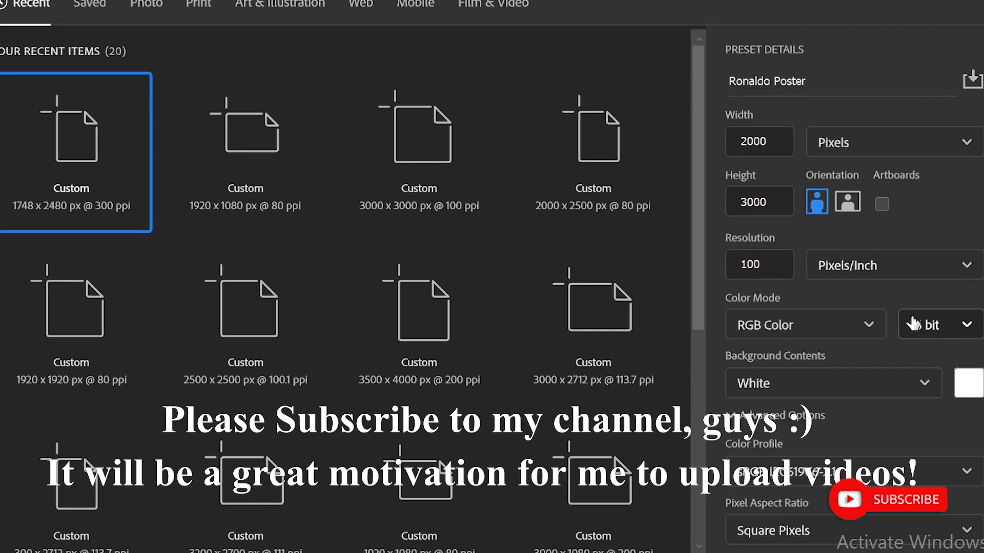
{"action": "left_click", "coordinate": [937, 325]}
{"action": "left_click", "coordinate": [921, 355]}
{"action": "left_click", "coordinate": [826, 547]}
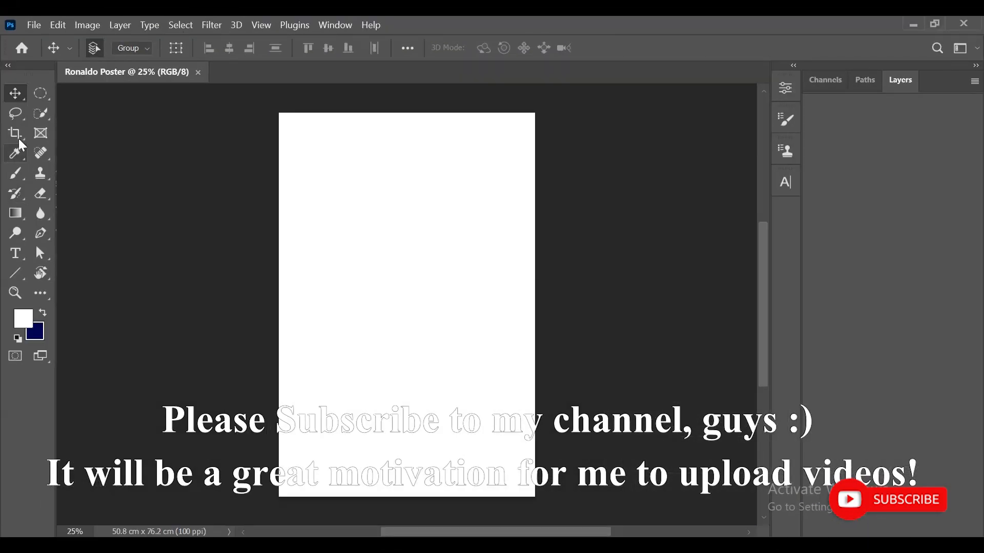
- Extend the canvas to the left with the Crop tool, then swap the colours and fill the background white
{"action": "left_click", "coordinate": [19, 134]}
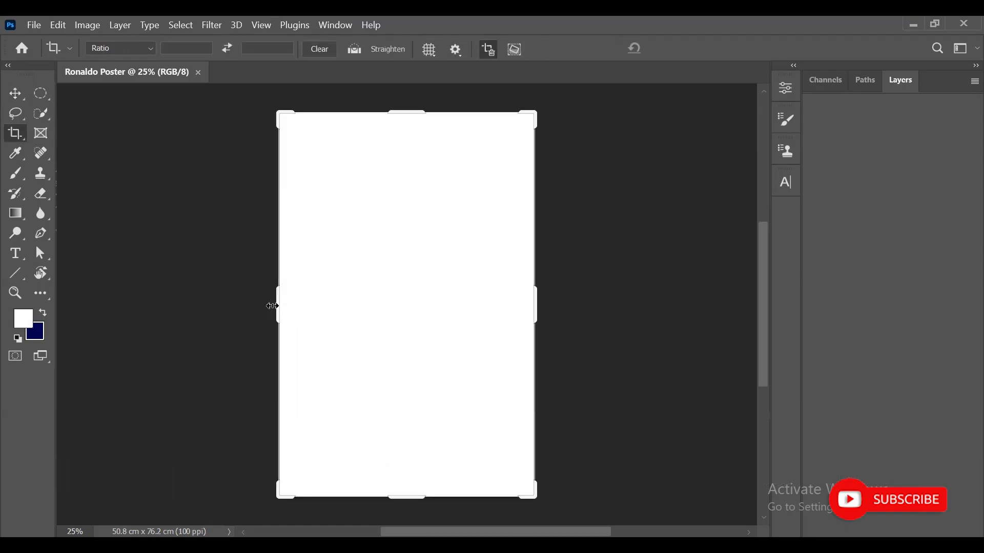
{"action": "left_click_drag", "start_coordinate": [272, 306], "coordinate": [253, 304]}
{"action": "left_click", "coordinate": [15, 93]}
{"action": "left_click", "coordinate": [44, 313]}
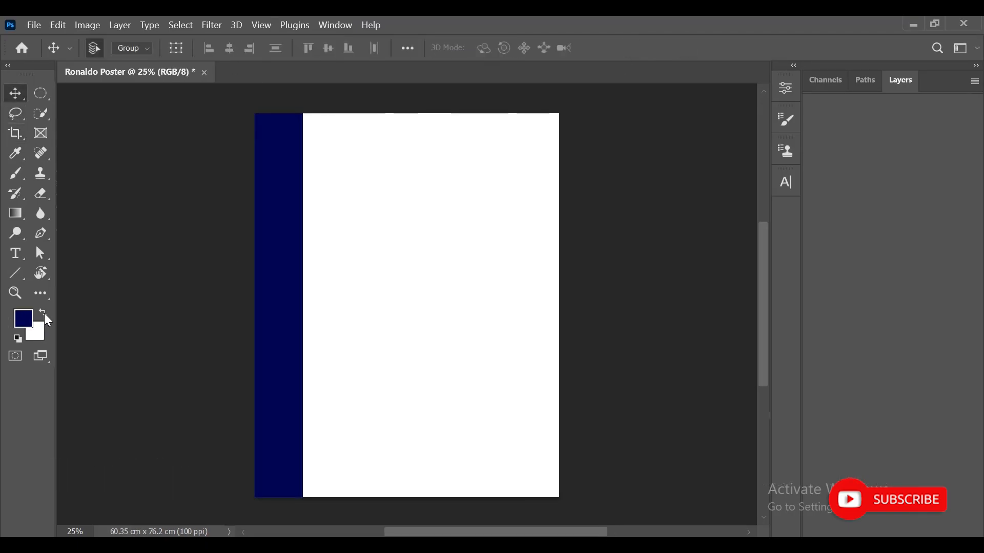
{"action": "key", "text": "ctrl+BackSpace"}
- Add a black Solid Color fill layer over the background
{"action": "left_click", "coordinate": [901, 83]}
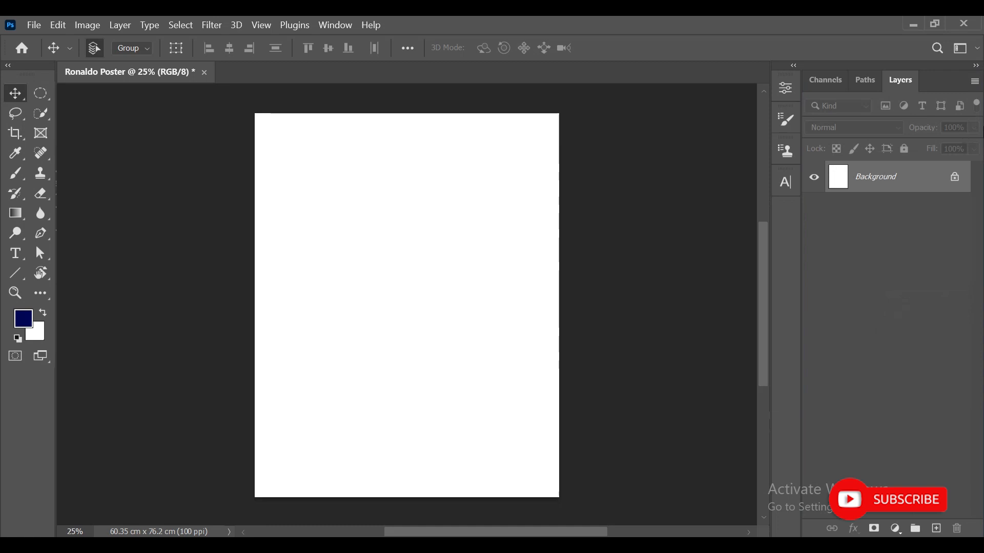
{"action": "key", "text": "ctrl+0"}
{"action": "left_click", "coordinate": [896, 528]}
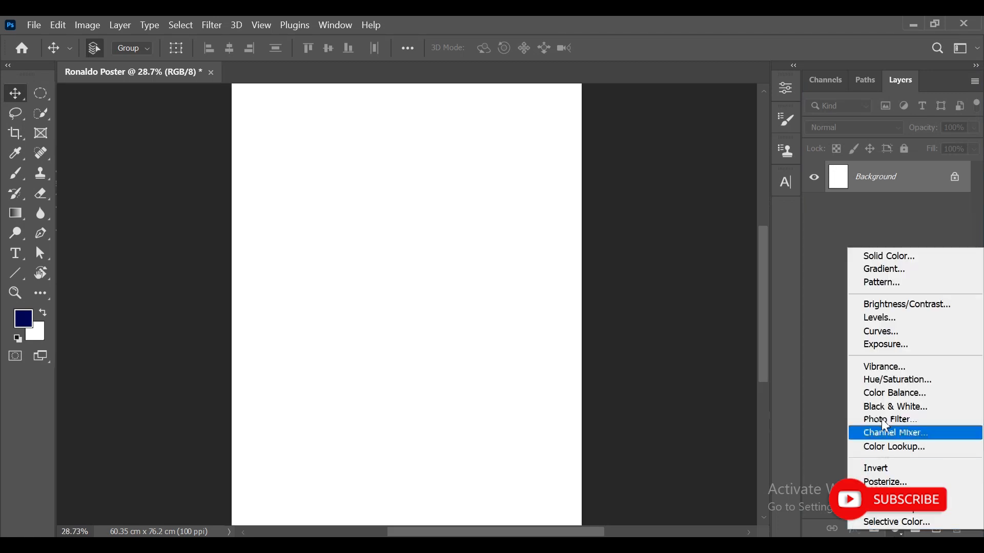
{"action": "left_click", "coordinate": [893, 260]}
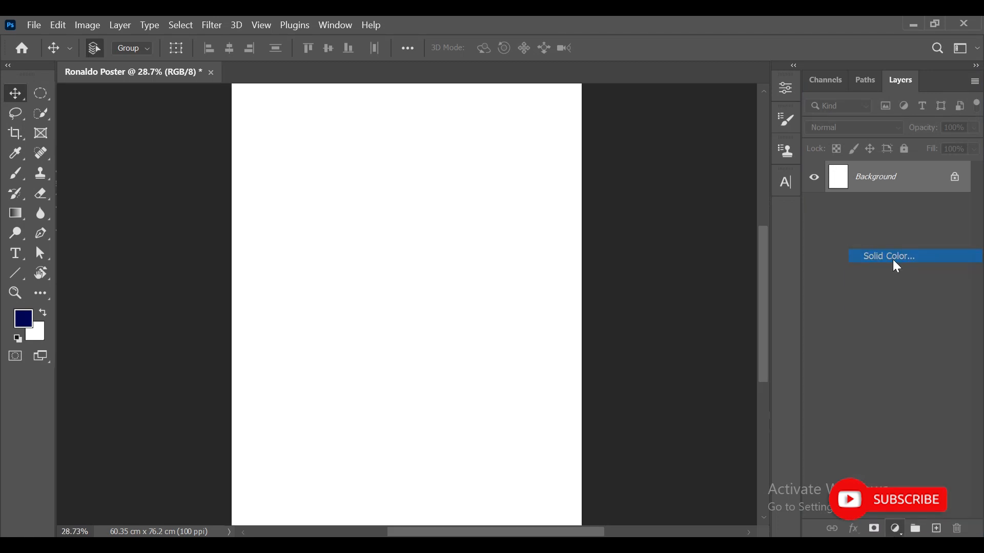
{"action": "left_click_drag", "start_coordinate": [689, 320], "coordinate": [487, 540]}
{"action": "left_click", "coordinate": [909, 255]}
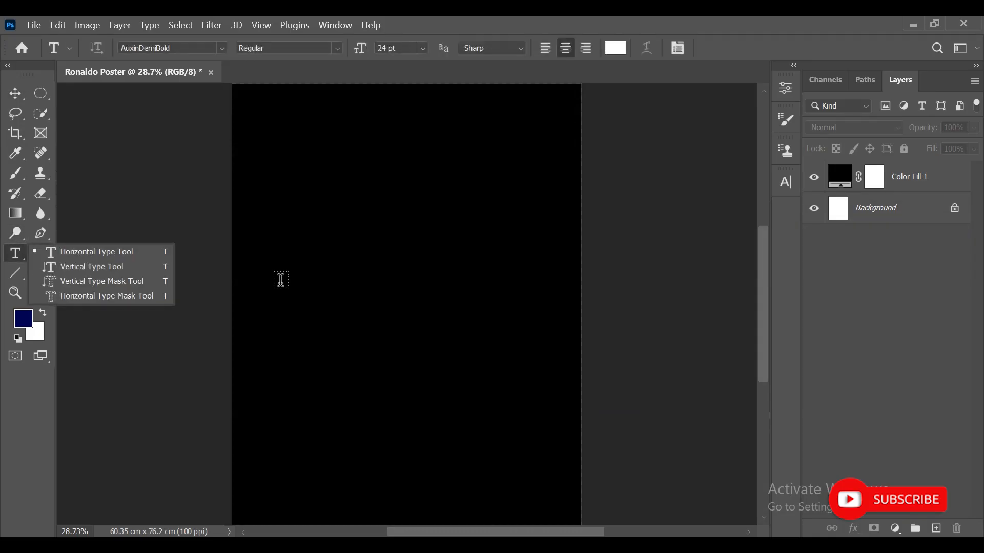
- Set the type font to Juventus Fans Bold at 72 pt
{"action": "left_click", "coordinate": [178, 49]}
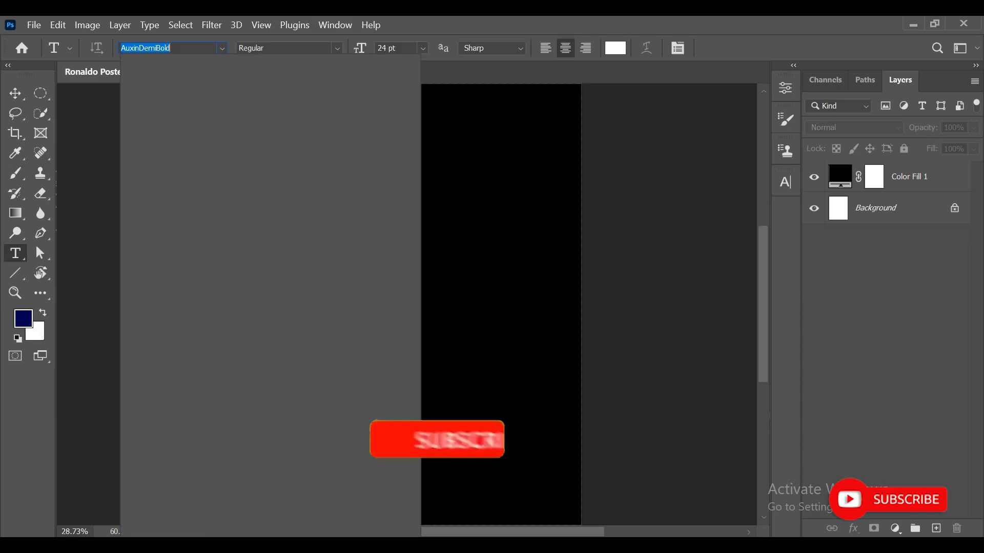
{"action": "type", "text": "ju"}
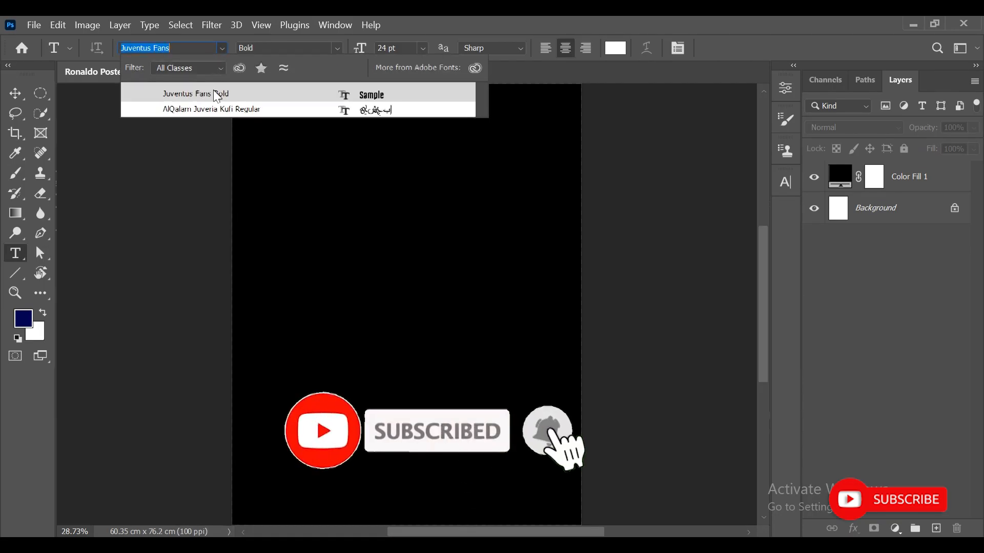
{"action": "left_click", "coordinate": [213, 92]}
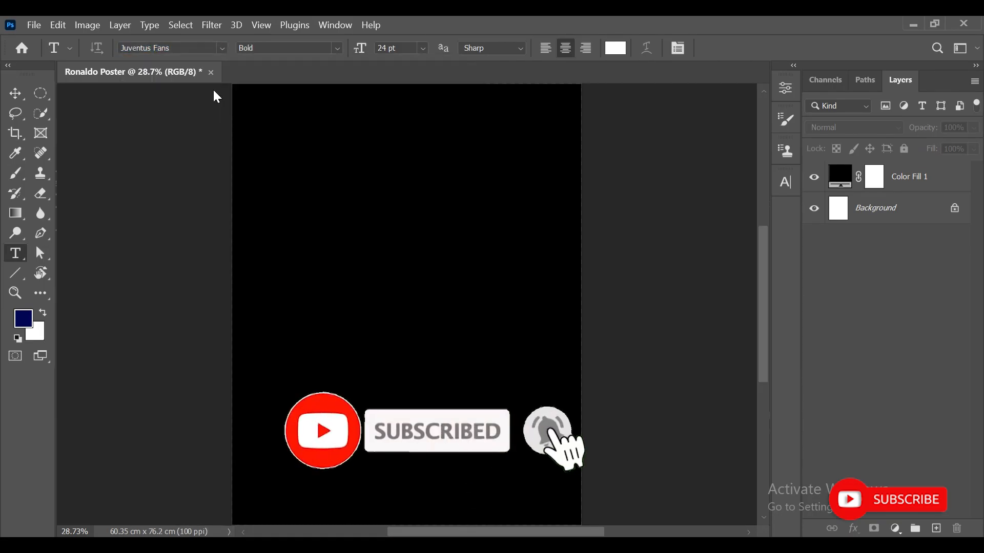
{"action": "left_click", "coordinate": [423, 48]}
{"action": "left_click", "coordinate": [410, 240]}
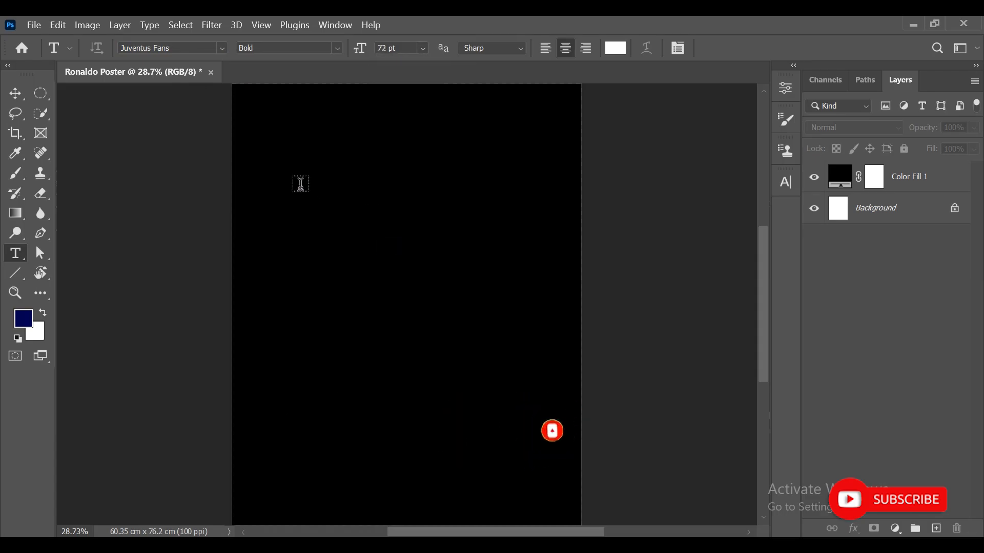
- Add the text CRIS7IANO near the top of the poster
{"action": "left_click", "coordinate": [302, 184]}
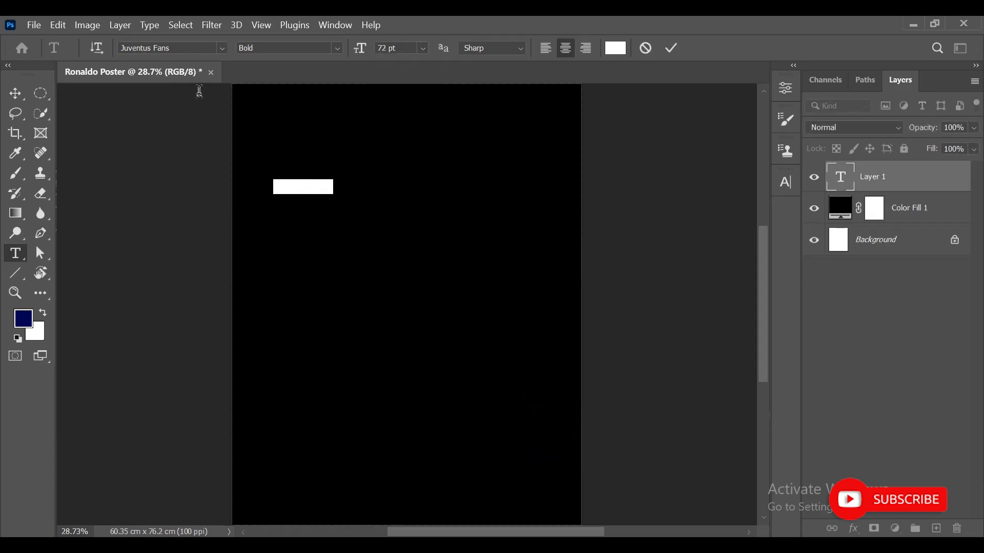
{"action": "left_click", "coordinate": [307, 187]}
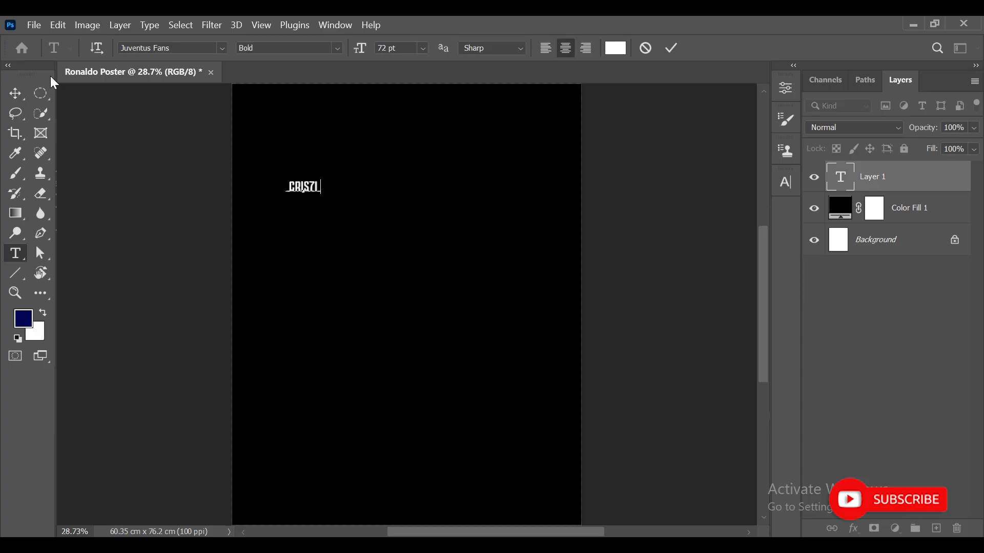
{"action": "type", "text": "O"}
{"action": "left_click", "coordinate": [16, 94]}
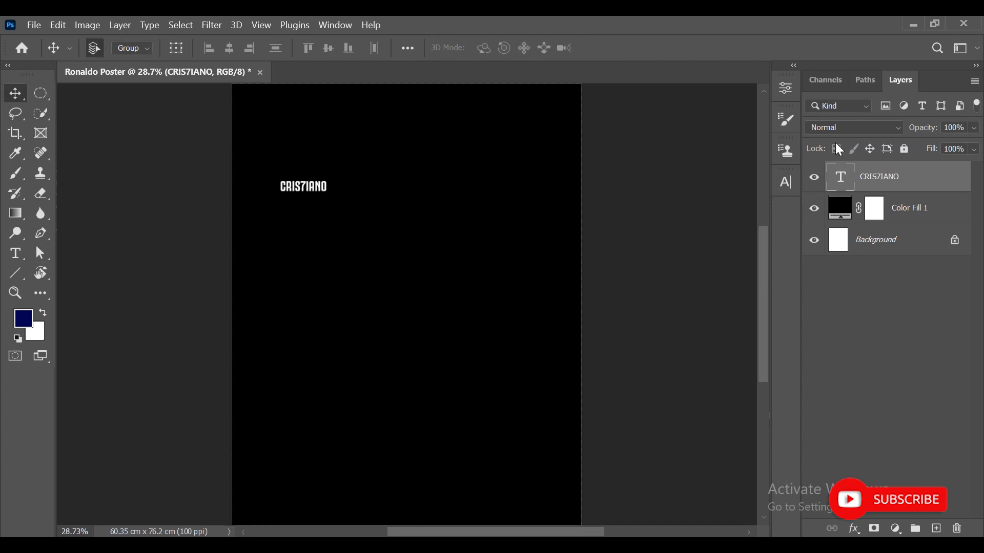
- Enlarge the CRIS7IANO text to 460 pt in the Character panel
{"action": "double_click", "coordinate": [839, 177]}
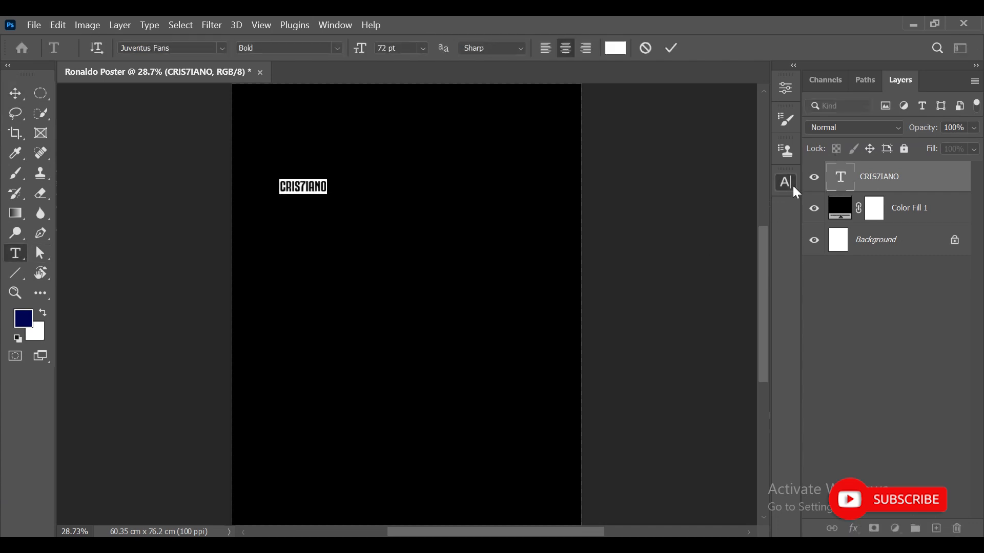
{"action": "left_click", "coordinate": [787, 182]}
{"action": "left_click_drag", "start_coordinate": [615, 230], "coordinate": [911, 235]}
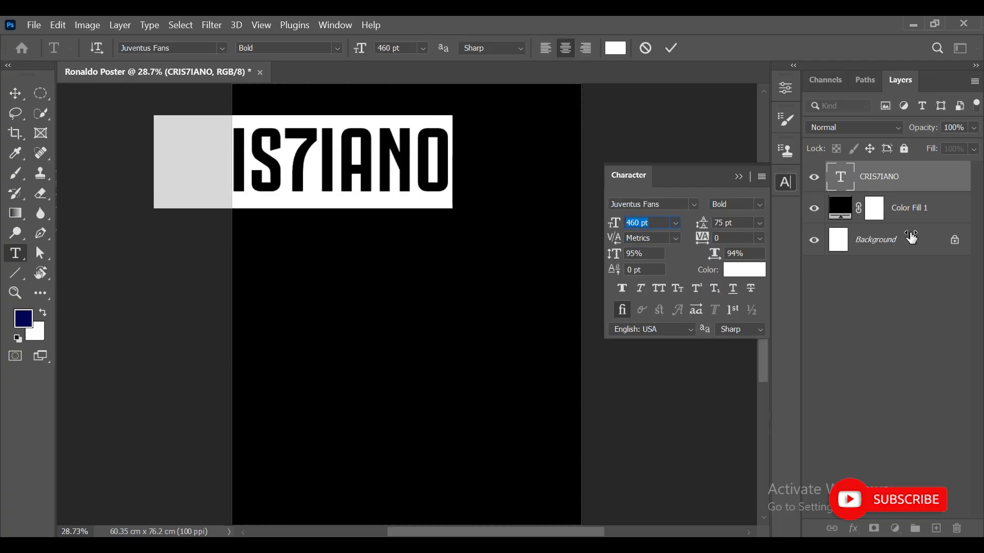
{"action": "left_click", "coordinate": [24, 96]}
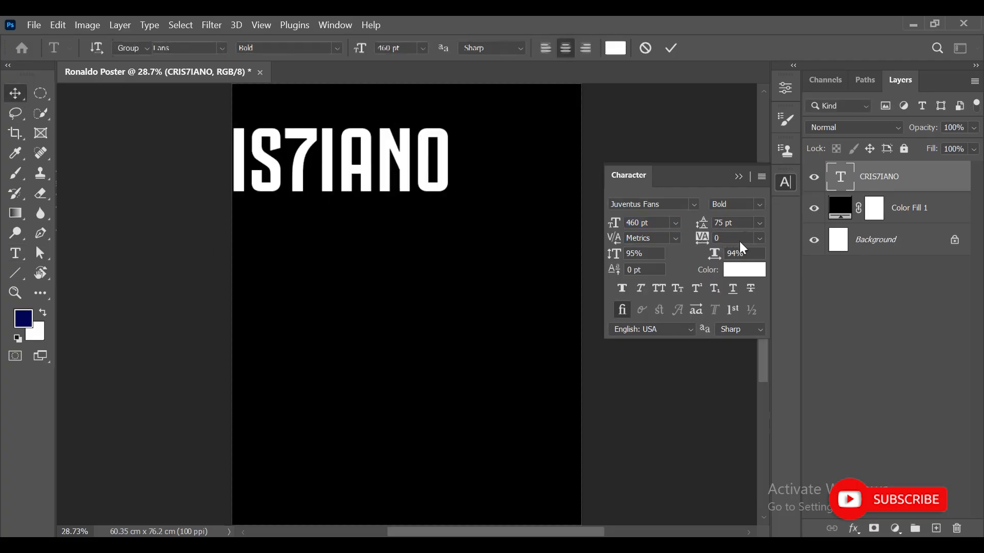
{"action": "left_click", "coordinate": [737, 176]}
- Center the text horizontally on the canvas and deselect
{"action": "key", "text": "ctrl+a"}
{"action": "left_click", "coordinate": [229, 47]}
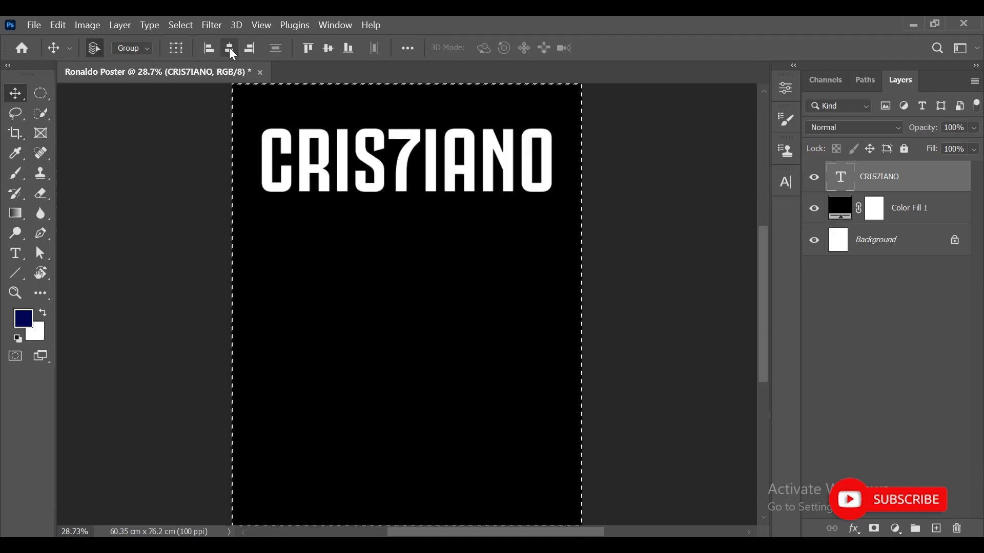
{"action": "key", "text": "ctrl+d"}
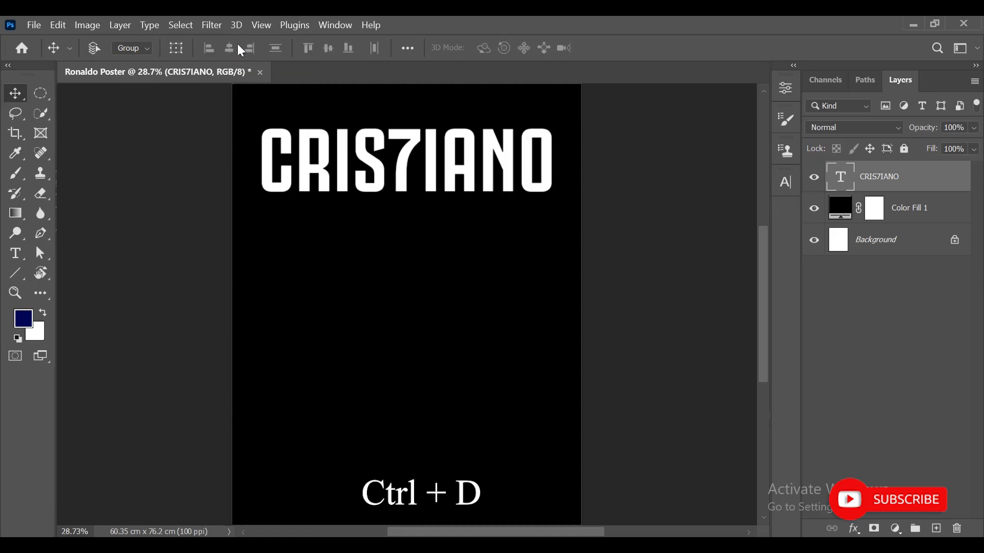
- Scale the text up to about 111% with Free Transform
{"action": "key", "text": "ctrl+t"}
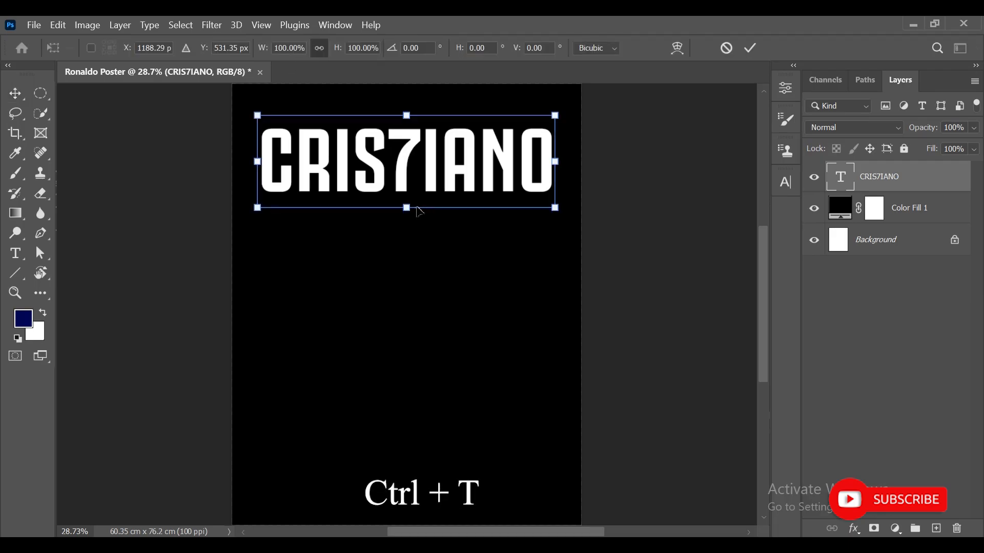
{"action": "left_click_drag", "start_coordinate": [407, 215], "coordinate": [408, 216]}
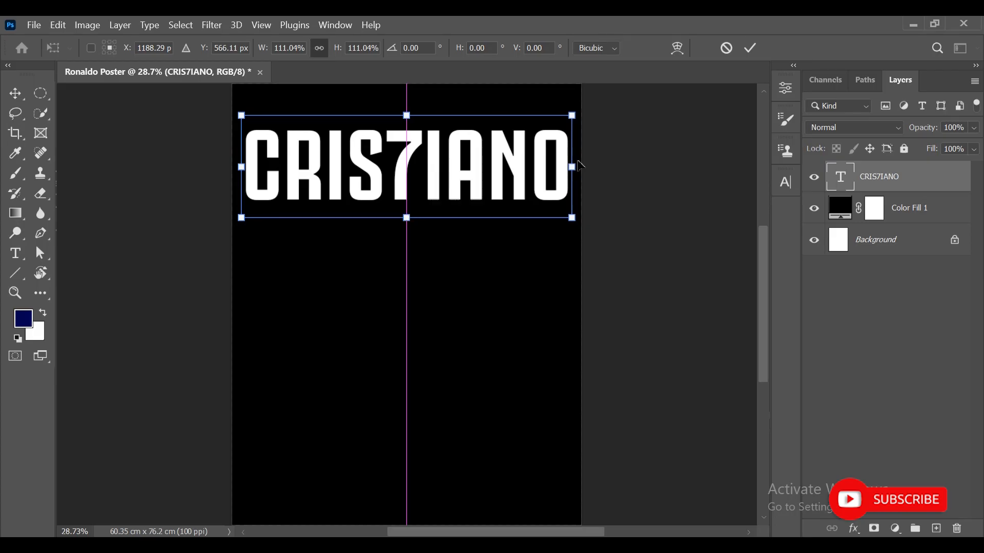
{"action": "left_click", "coordinate": [751, 48]}
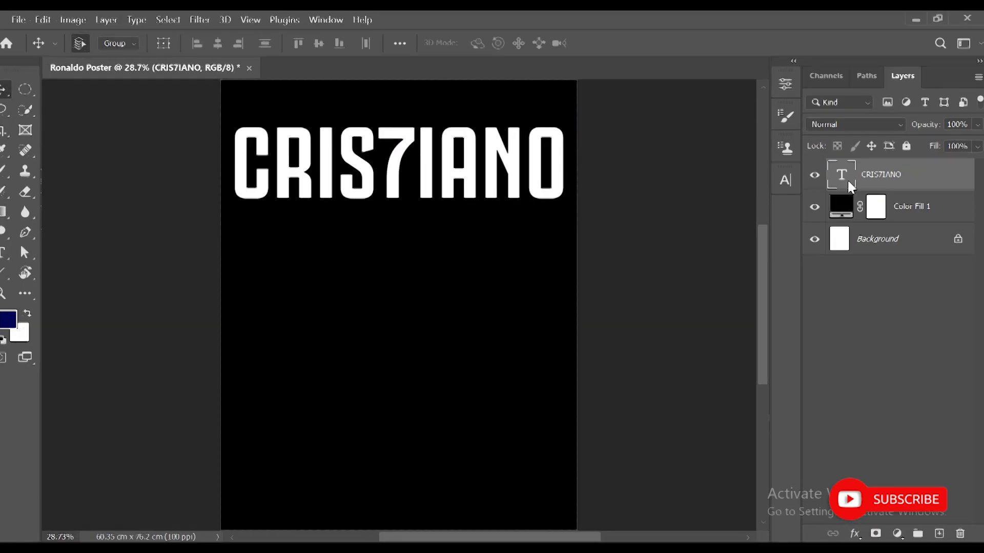
- Convert the text layer to a shape
{"action": "right_click", "coordinate": [850, 185]}
{"action": "left_click", "coordinate": [923, 154]}
{"action": "right_click", "coordinate": [924, 154]}
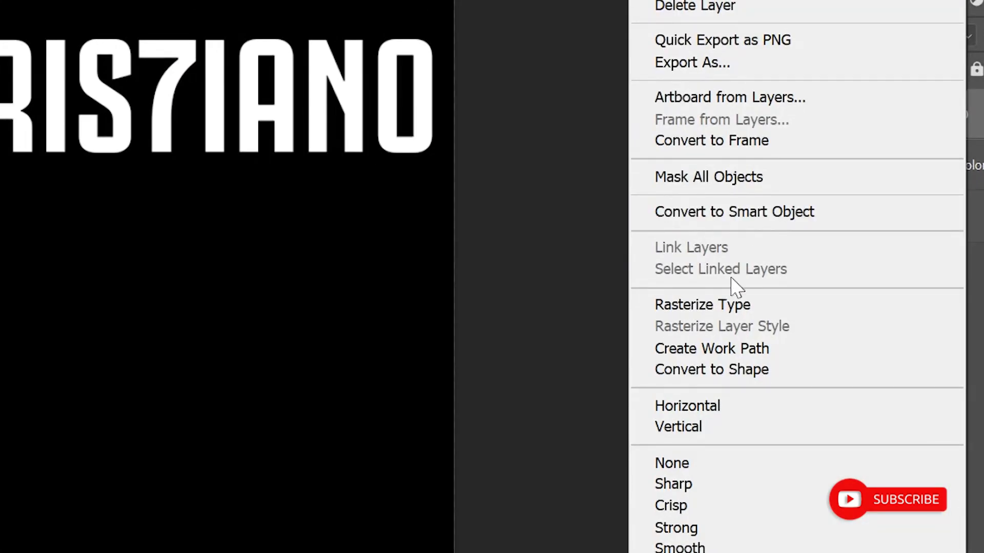
{"action": "left_click", "coordinate": [710, 370]}
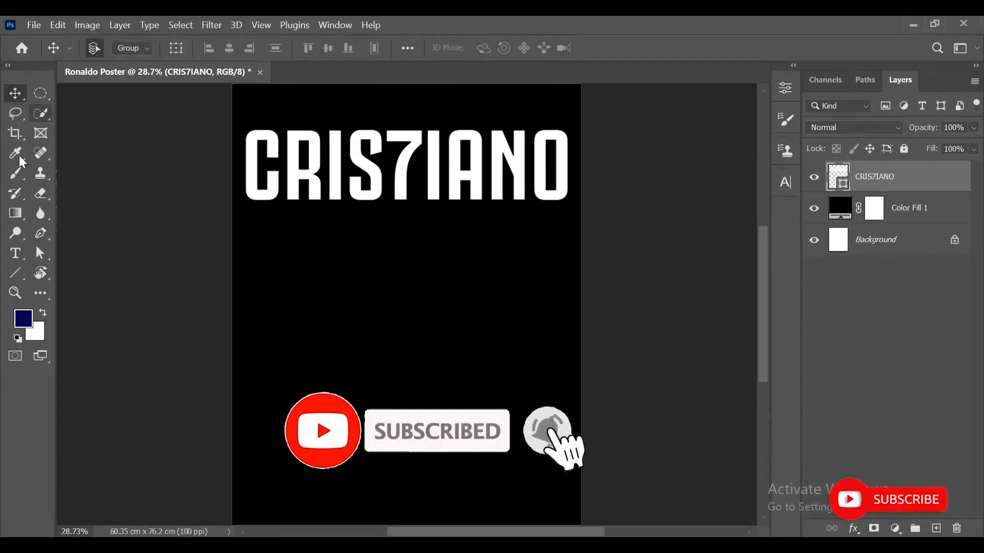
- Select the bottom anchor points of all letters with the Direct Selection tool
{"action": "scroll", "coordinate": [51, 172], "scroll_direction": "up", "scroll_amount": 1}
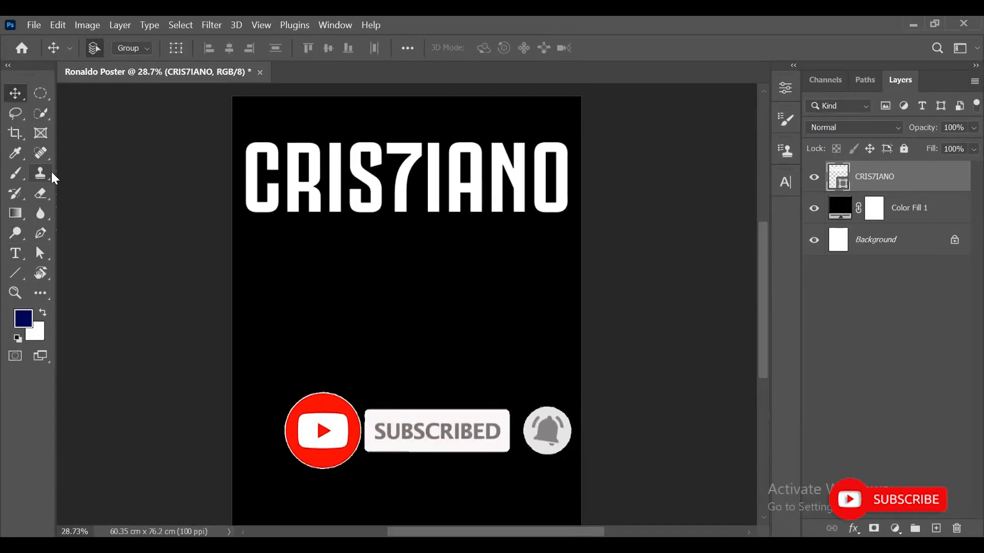
{"action": "left_click", "coordinate": [40, 253]}
{"action": "left_click", "coordinate": [72, 267]}
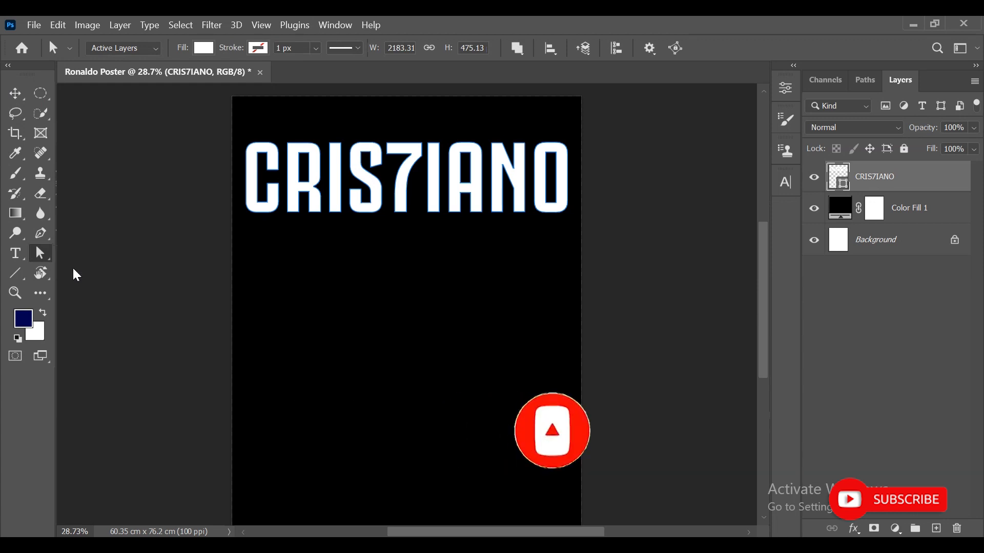
{"action": "left_click_drag", "start_coordinate": [229, 208], "coordinate": [576, 138]}
{"action": "right_click", "coordinate": [41, 254]}
{"action": "left_click", "coordinate": [88, 272]}
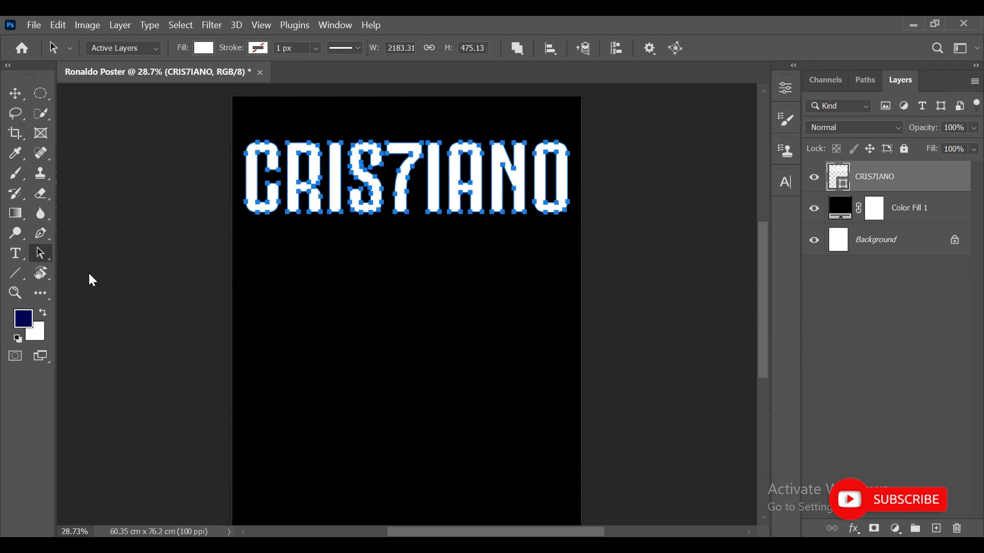
{"action": "left_click", "coordinate": [240, 201]}
{"action": "left_click_drag", "start_coordinate": [415, 255], "coordinate": [585, 238]}
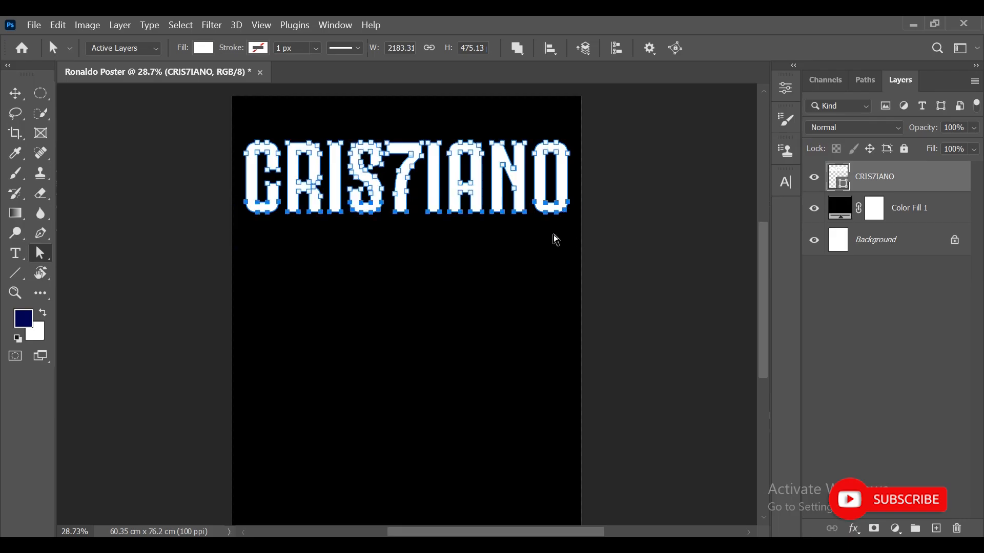
- Nudge the selected bottom anchors down to stretch the letters to about 2365 px tall, then leave path editing
{"action": "key", "text": "Down"}
{"action": "key", "text": "Down"}
{"action": "key", "text": "Down"}
{"action": "key", "text": "Down"}
{"action": "key", "text": "Down"}
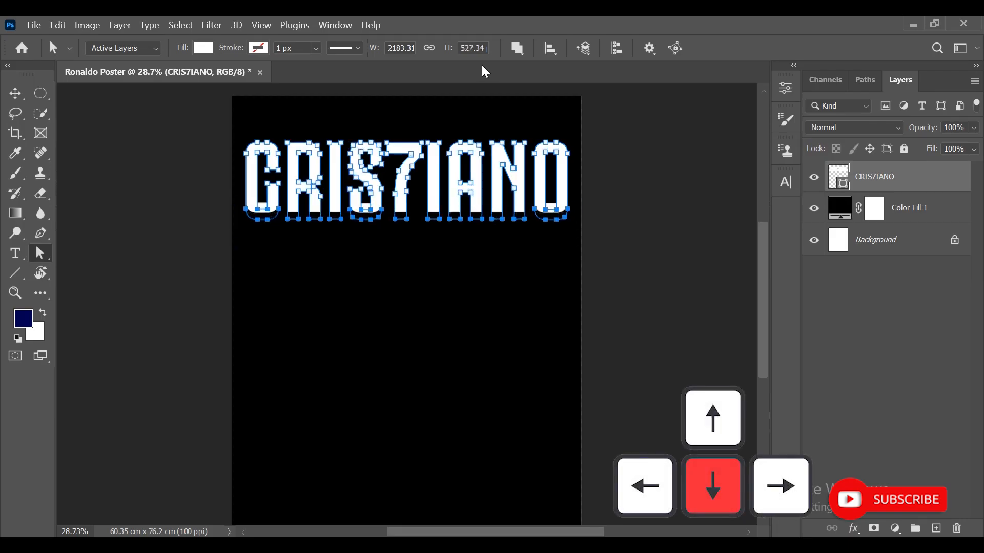
{"action": "key", "text": "Down"}
{"action": "key", "text": "Down"}
{"action": "key", "text": "Down"}
{"action": "key", "text": "Down"}
{"action": "key", "text": "Down"}
{"action": "key", "text": "Down"}
{"action": "key", "text": "Down"}
{"action": "key", "text": "Down"}
{"action": "key", "text": "Down"}
{"action": "key", "text": "Down"}
{"action": "key", "text": "Down"}
{"action": "key", "text": "Down"}
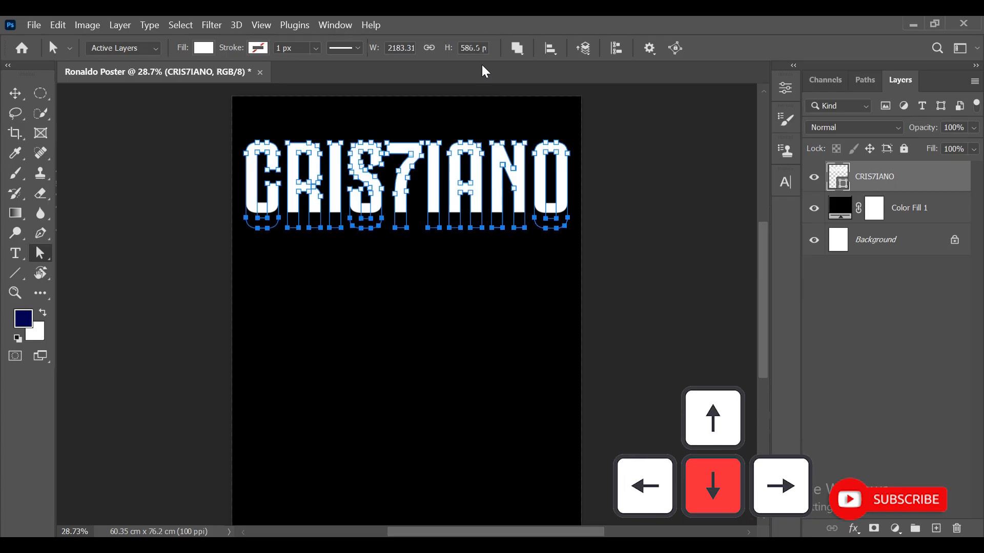
{"action": "key", "text": "Down"}
{"action": "key", "text": "Down"}
{"action": "key", "text": "Down"}
{"action": "key", "text": "Down"}
{"action": "key", "text": "Down"}
{"action": "key", "text": "Down"}
{"action": "key", "text": "Down"}
{"action": "key", "text": "Down"}
{"action": "key", "text": "Down"}
{"action": "key", "text": "Down"}
{"action": "key", "text": "Down"}
{"action": "key", "text": "Down"}
{"action": "key", "text": "Down"}
{"action": "key", "text": "Down"}
{"action": "key", "text": "Down"}
{"action": "key", "text": "Down"}
{"action": "key", "text": "Down"}
{"action": "key", "text": "Down"}
{"action": "key", "text": "Down"}
{"action": "key", "text": "Down"}
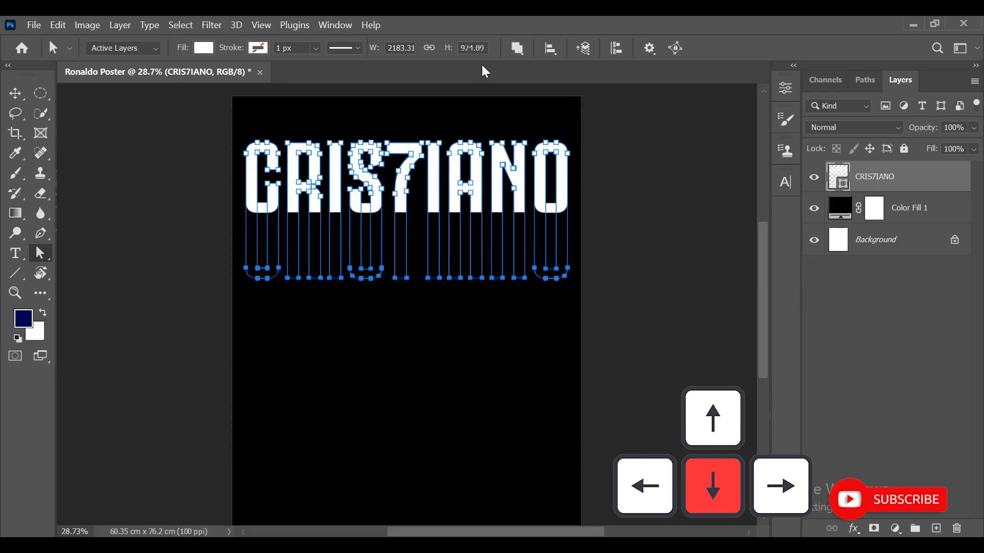
{"action": "key", "text": "Down"}
{"action": "key", "text": "Down"}
{"action": "key", "text": "Down"}
{"action": "key", "text": "Down"}
{"action": "key", "text": "Down"}
{"action": "key", "text": "Down"}
{"action": "key", "text": "Down"}
{"action": "key", "text": "Down"}
{"action": "key", "text": "Down"}
{"action": "key", "text": "Down"}
{"action": "key", "text": "Down"}
{"action": "key", "text": "Down"}
{"action": "key", "text": "Down"}
{"action": "key", "text": "Down"}
{"action": "key", "text": "Down"}
{"action": "key", "text": "Down"}
{"action": "key", "text": "Down"}
{"action": "key", "text": "Down"}
{"action": "key", "text": "Down"}
{"action": "key", "text": "Down"}
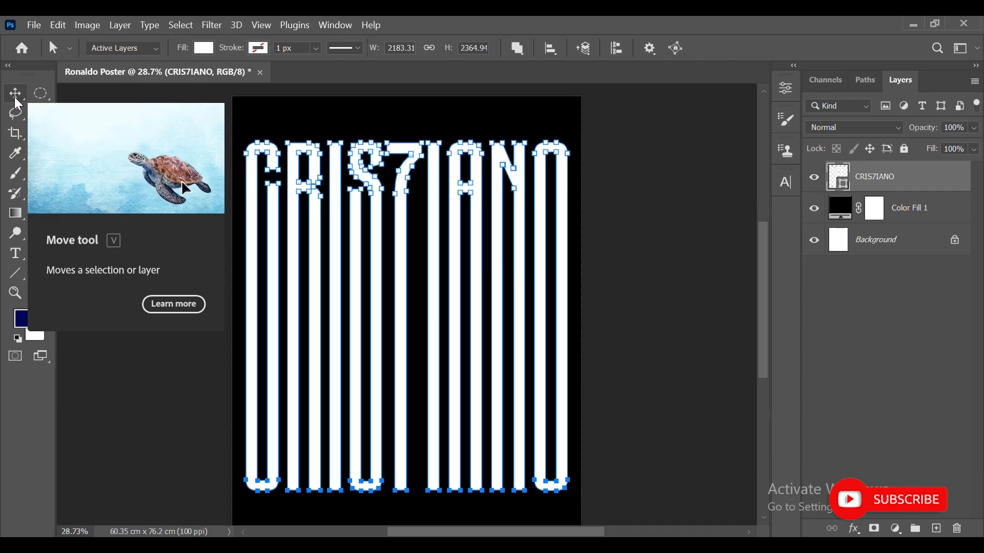
{"action": "left_click", "coordinate": [18, 104]}
{"action": "left_click", "coordinate": [589, 212]}
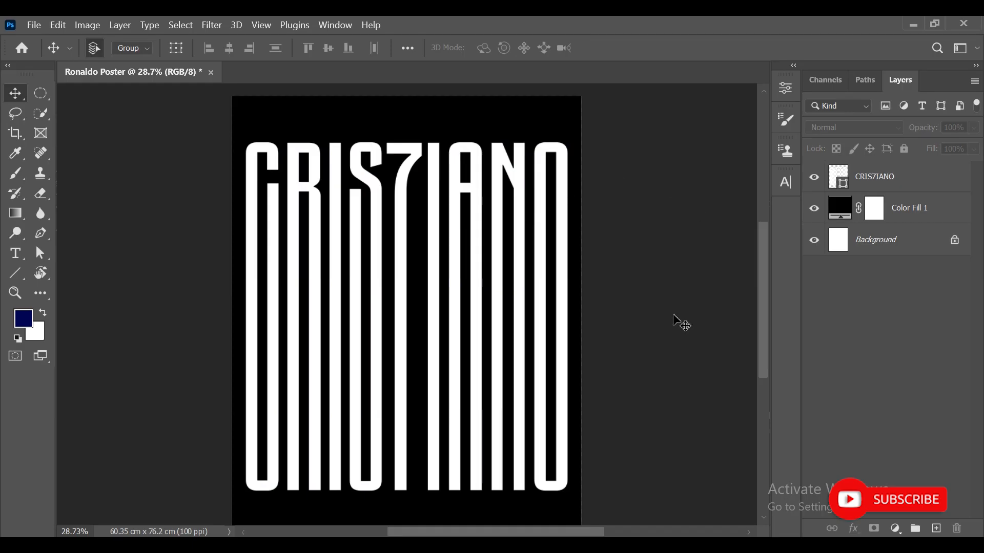
- Open the Ronaldo player photo and fit it to the screen
{"action": "left_click", "coordinate": [36, 24]}
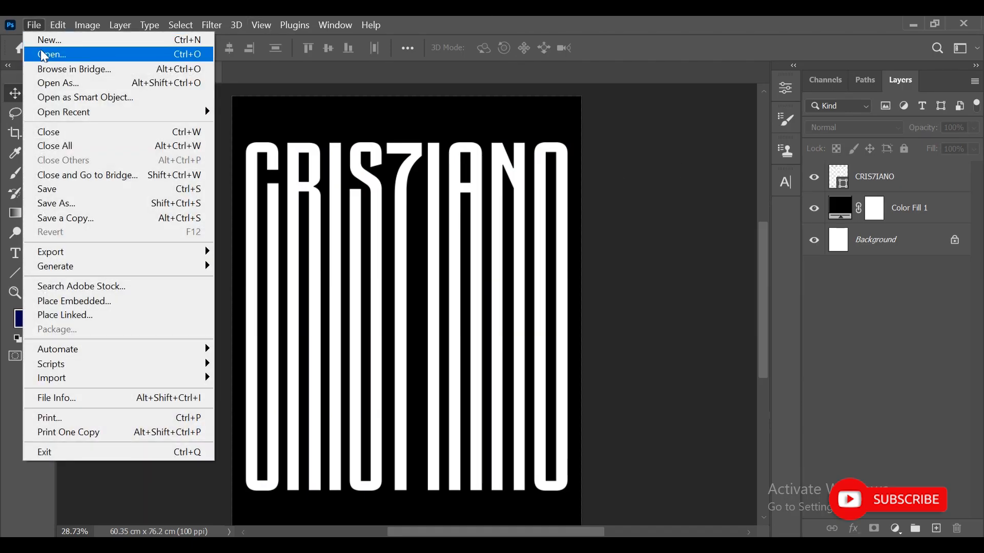
{"action": "left_click", "coordinate": [41, 53]}
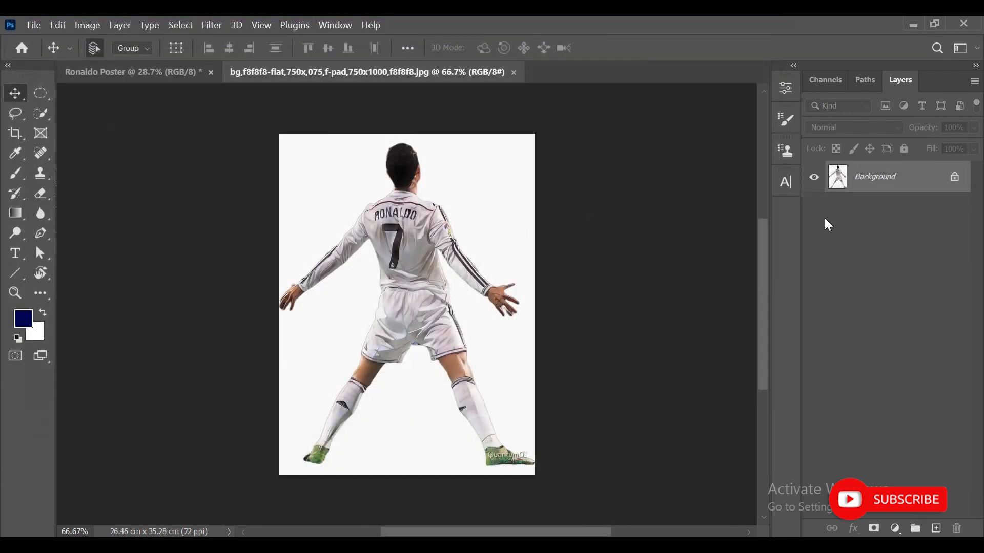
{"action": "key", "text": "ctrl+0"}
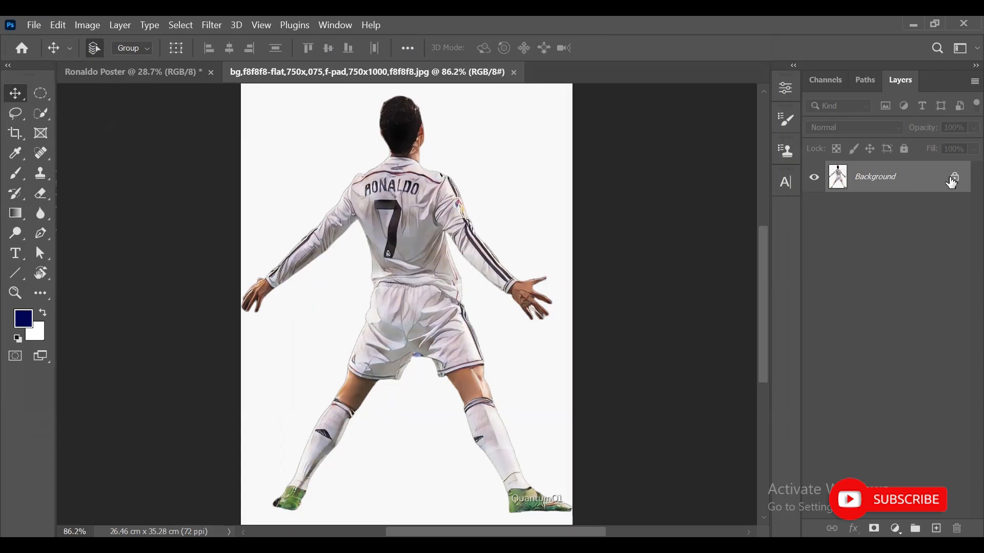
- Select the player with the Quick Selection tool using an enlarged brush
{"action": "left_click", "coordinate": [41, 113]}
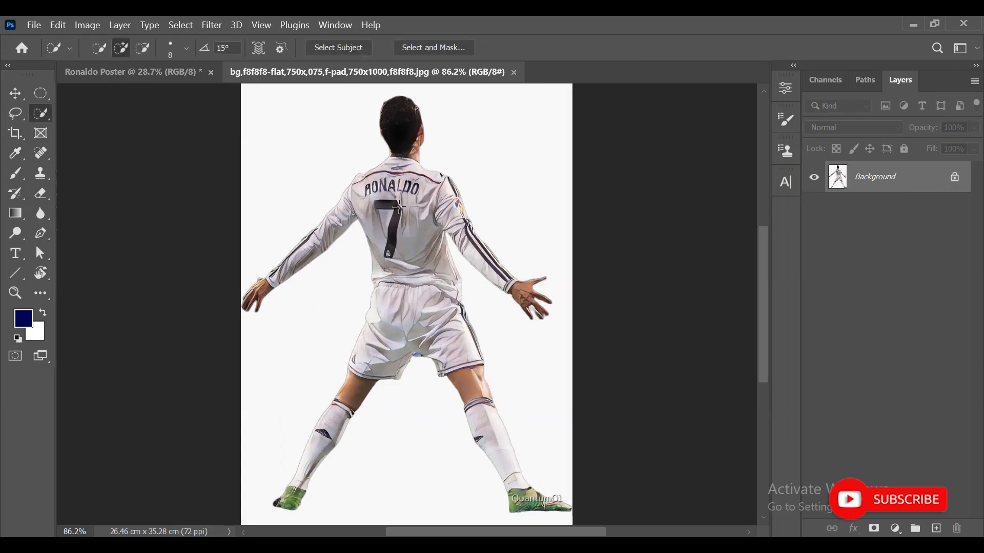
{"action": "key", "text": "bracketright"}
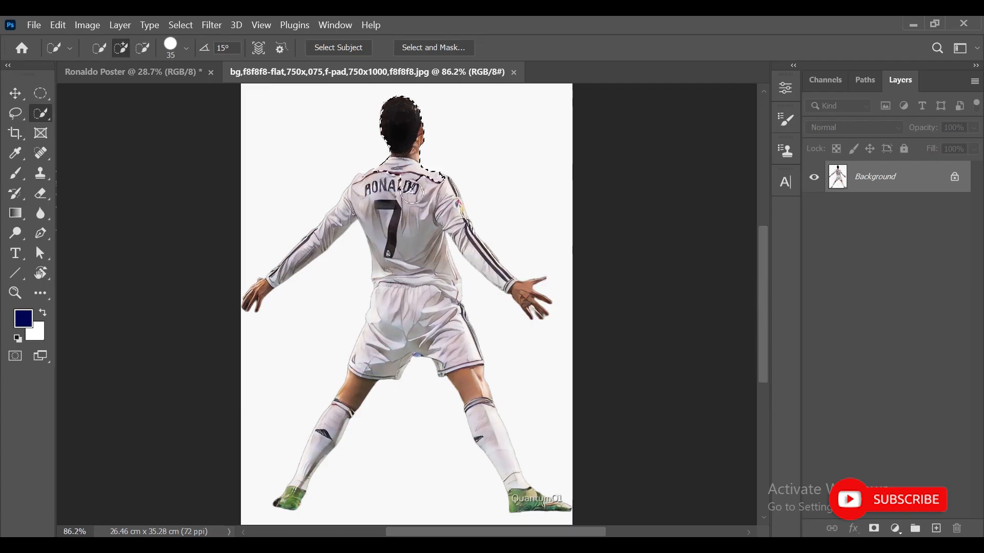
{"action": "mouse_move", "coordinate": [418, 224]}
{"action": "left_mouse_down"}
{"action": "mouse_move", "coordinate": [418, 270]}
{"action": "mouse_move", "coordinate": [469, 361]}
{"action": "mouse_move", "coordinate": [515, 492]}
{"action": "left_mouse_up"}
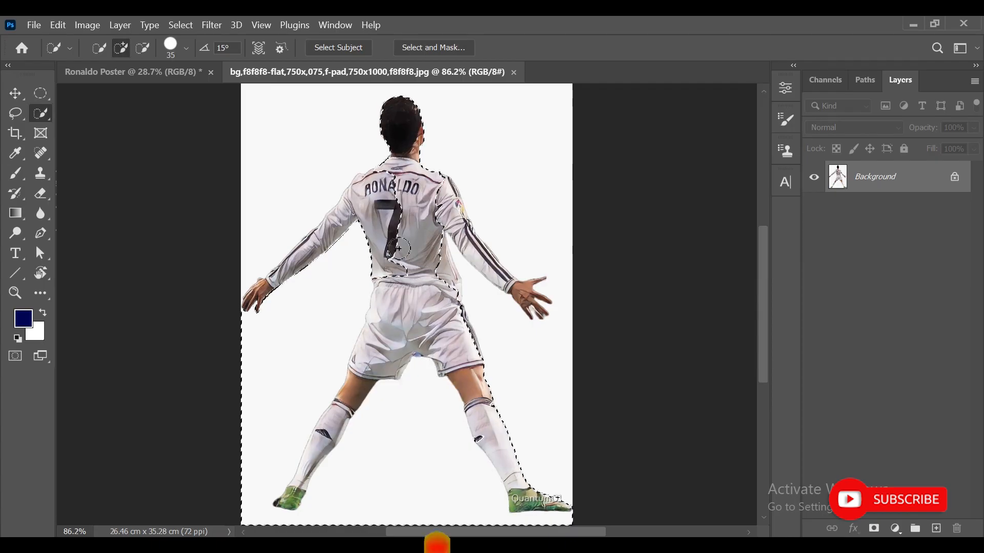
{"action": "left_click", "coordinate": [474, 521], "text": "alt"}
- Refine the player selection around the boots, arms and shoulders, adding and subtracting areas with Lasso and Quick Selection
{"action": "scroll", "coordinate": [288, 505], "scroll_direction": "up", "scroll_amount": 7}
{"action": "left_click_drag", "start_coordinate": [302, 405], "coordinate": [336, 334]}
{"action": "left_click", "coordinate": [16, 113]}
{"action": "left_click_drag", "start_coordinate": [301, 382], "coordinate": [518, 395]}
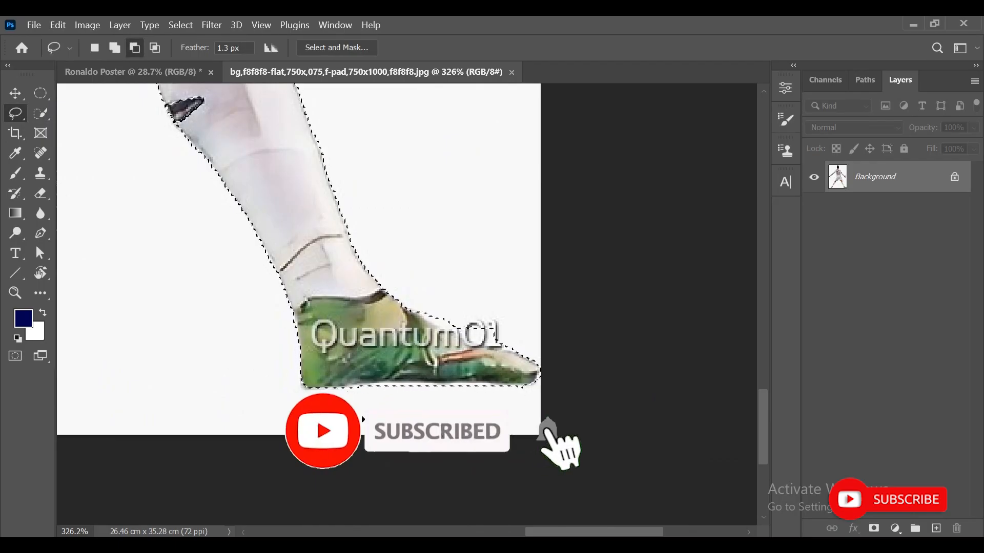
{"action": "left_click_drag", "start_coordinate": [328, 154], "coordinate": [461, 415]}
{"action": "left_click_drag", "start_coordinate": [118, 133], "coordinate": [455, 290]}
{"action": "key", "text": "w"}
{"action": "left_click_drag", "start_coordinate": [454, 153], "coordinate": [476, 461]}
{"action": "left_click_drag", "start_coordinate": [490, 167], "coordinate": [517, 134]}
{"action": "left_click_drag", "start_coordinate": [453, 221], "coordinate": [469, 144]}
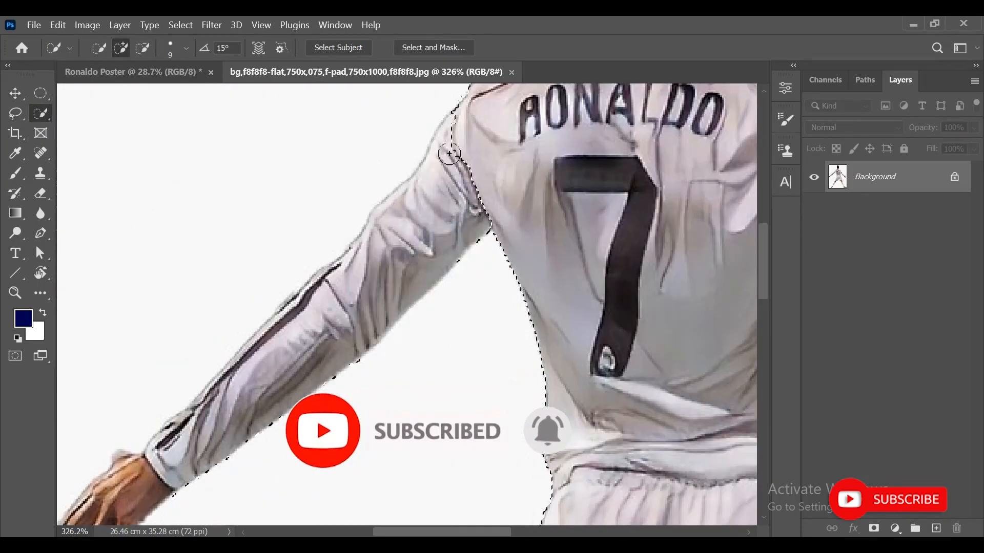
{"action": "left_click_drag", "start_coordinate": [328, 328], "coordinate": [471, 225]}
{"action": "left_click_drag", "start_coordinate": [479, 187], "coordinate": [443, 218]}
{"action": "key", "text": "l"}
{"action": "scroll", "coordinate": [236, 461], "scroll_direction": "up", "scroll_amount": 9}
{"action": "mouse_move", "coordinate": [218, 281]}
{"action": "left_mouse_down"}
{"action": "mouse_move", "coordinate": [202, 356]}
{"action": "mouse_move", "coordinate": [239, 308]}
{"action": "left_mouse_up"}
{"action": "left_click_drag", "start_coordinate": [640, 128], "coordinate": [417, 282]}
{"action": "key", "text": "w"}
{"action": "left_click_drag", "start_coordinate": [615, 205], "coordinate": [333, 328]}
{"action": "left_click_drag", "start_coordinate": [512, 409], "coordinate": [439, 149]}
{"action": "left_click_drag", "start_coordinate": [439, 358], "coordinate": [513, 149]}
{"action": "left_click_drag", "start_coordinate": [589, 451], "coordinate": [502, 300]}
{"action": "key", "text": "l"}
{"action": "mouse_move", "coordinate": [503, 154]}
{"action": "left_mouse_down"}
{"action": "mouse_move", "coordinate": [527, 327]}
{"action": "mouse_move", "coordinate": [339, 419]}
{"action": "left_mouse_up"}
{"action": "mouse_move", "coordinate": [439, 379]}
{"action": "left_mouse_down"}
{"action": "mouse_move", "coordinate": [592, 491]}
{"action": "mouse_move", "coordinate": [579, 436]}
{"action": "left_mouse_up"}
{"action": "left_click_drag", "start_coordinate": [443, 379], "coordinate": [517, 453]}
{"action": "left_click_drag", "start_coordinate": [597, 125], "coordinate": [627, 201]}
{"action": "left_click_drag", "start_coordinate": [287, 128], "coordinate": [514, 435]}
{"action": "left_click_drag", "start_coordinate": [308, 143], "coordinate": [608, 435]}
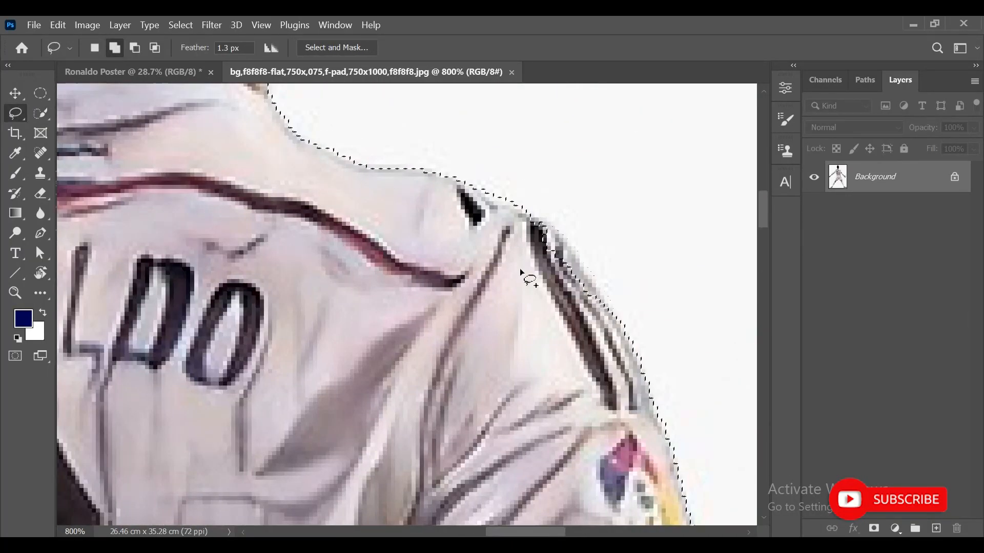
{"action": "left_click", "coordinate": [16, 93]}
{"action": "key", "text": "ctrl+0"}
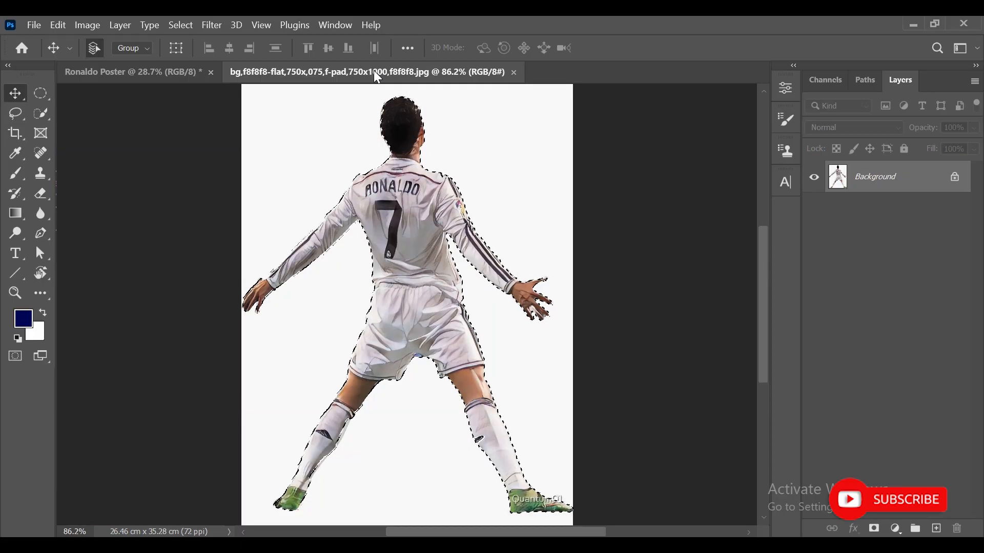
- Mask the player with the selection and move the cut-out into the poster document over the lettering
{"action": "left_click", "coordinate": [873, 528]}
{"action": "left_click", "coordinate": [837, 177]}
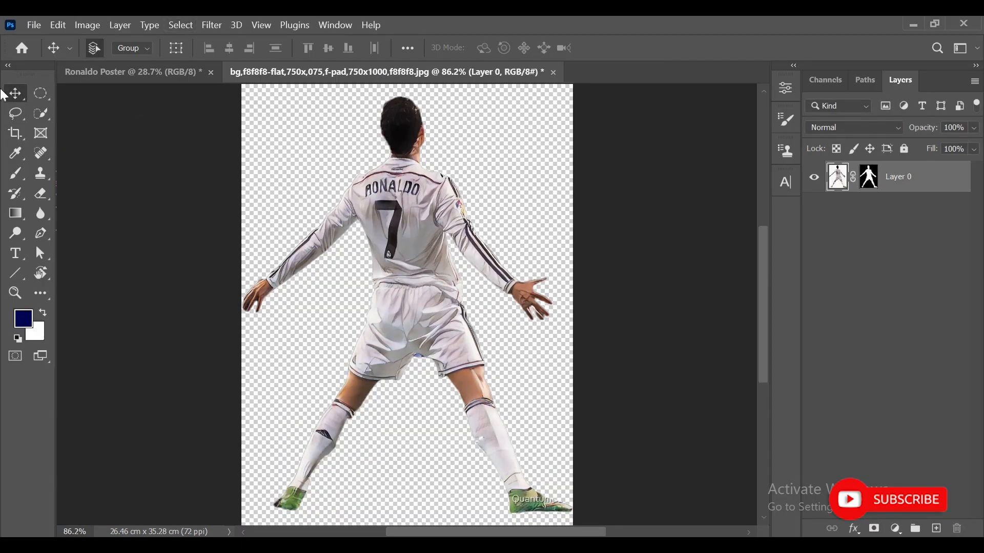
{"action": "mouse_move", "coordinate": [398, 216]}
{"action": "left_mouse_down"}
{"action": "mouse_move", "coordinate": [259, 144]}
{"action": "mouse_move", "coordinate": [177, 76]}
{"action": "mouse_move", "coordinate": [404, 218]}
{"action": "left_mouse_up"}
{"action": "left_click_drag", "start_coordinate": [461, 280], "coordinate": [464, 281]}
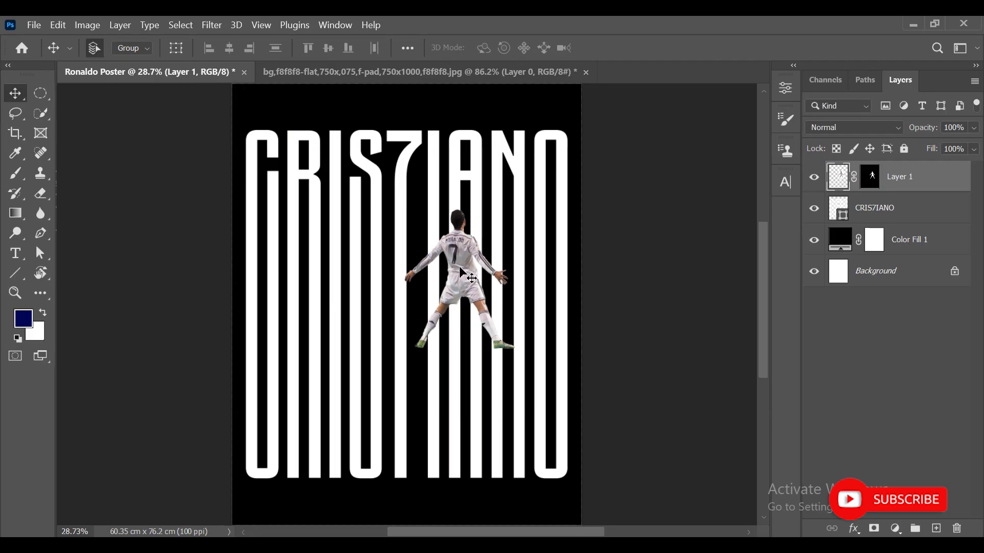
{"action": "left_click_drag", "start_coordinate": [480, 270], "coordinate": [429, 275]}
- Scale the player up to about 220% with Free Transform and position it over the CRIS7IANO text
{"action": "key", "text": "ctrl+t"}
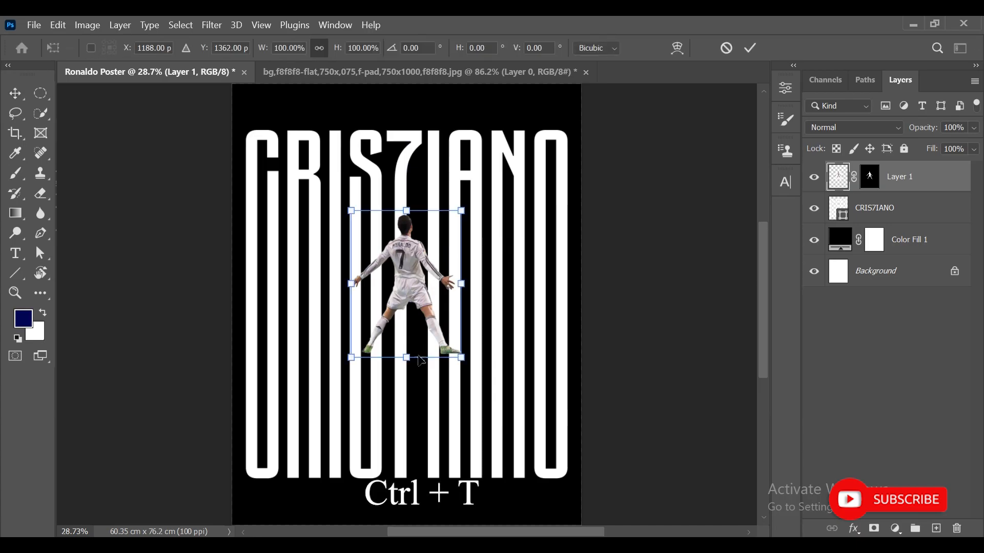
{"action": "left_click_drag", "start_coordinate": [406, 353], "coordinate": [431, 459]}
{"action": "left_click_drag", "start_coordinate": [444, 256], "coordinate": [435, 291]}
{"action": "left_click_drag", "start_coordinate": [392, 133], "coordinate": [440, 168]}
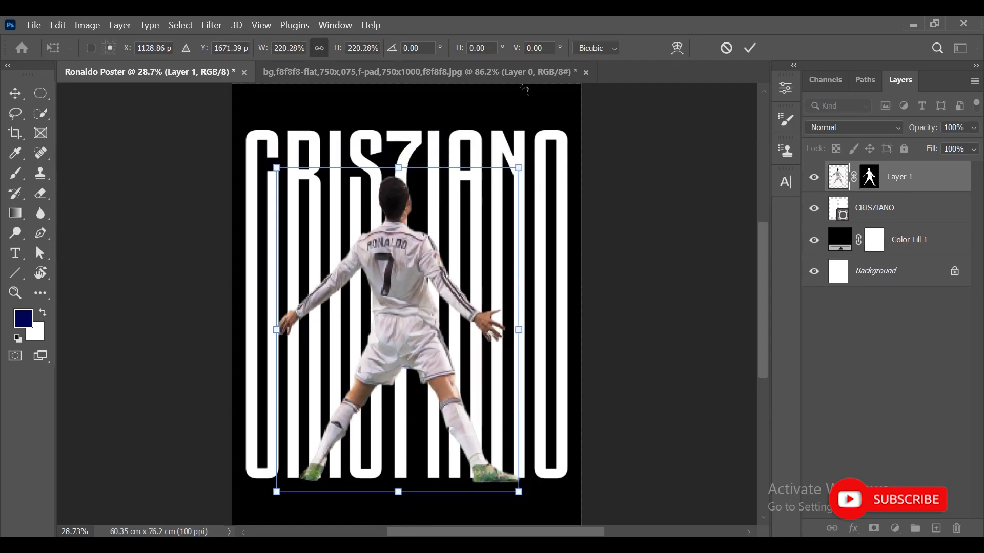
{"action": "left_click", "coordinate": [750, 47]}
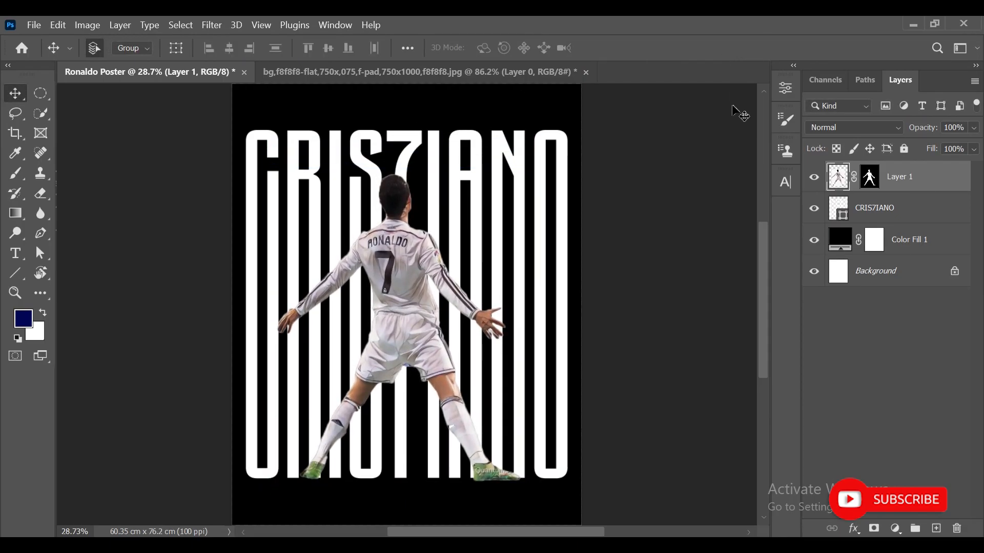
- Add a black solid color fill layer clipped to the player to turn it into a silhouette
{"action": "left_click", "coordinate": [895, 526]}
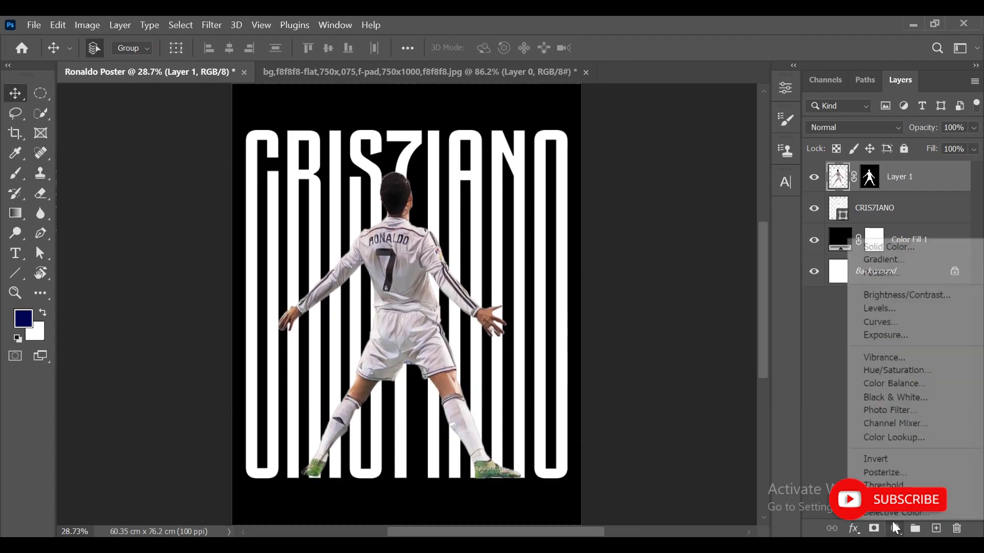
{"action": "left_click", "coordinate": [881, 249]}
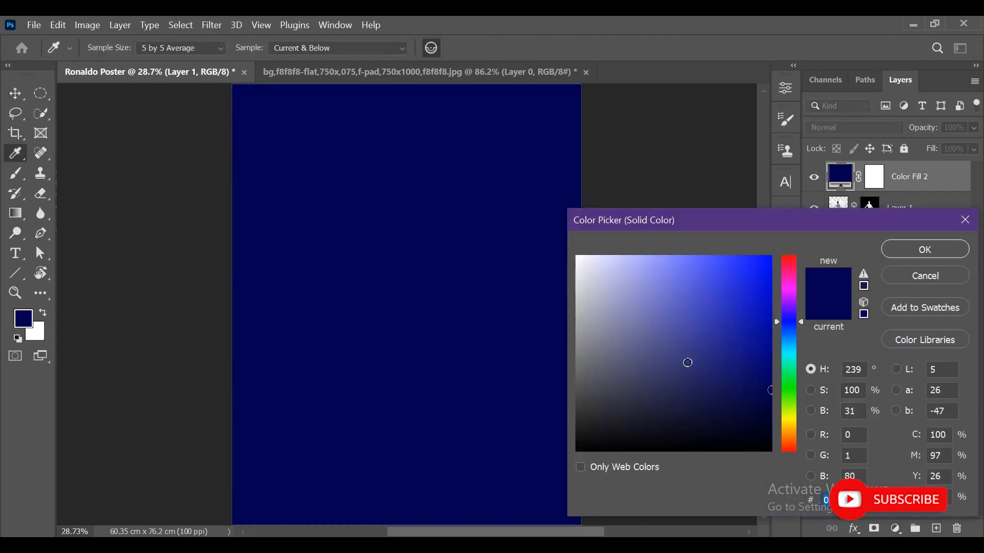
{"action": "left_click_drag", "start_coordinate": [691, 347], "coordinate": [441, 527]}
{"action": "left_click", "coordinate": [924, 249]}
{"action": "right_click", "coordinate": [944, 177]}
{"action": "left_click", "coordinate": [784, 339]}
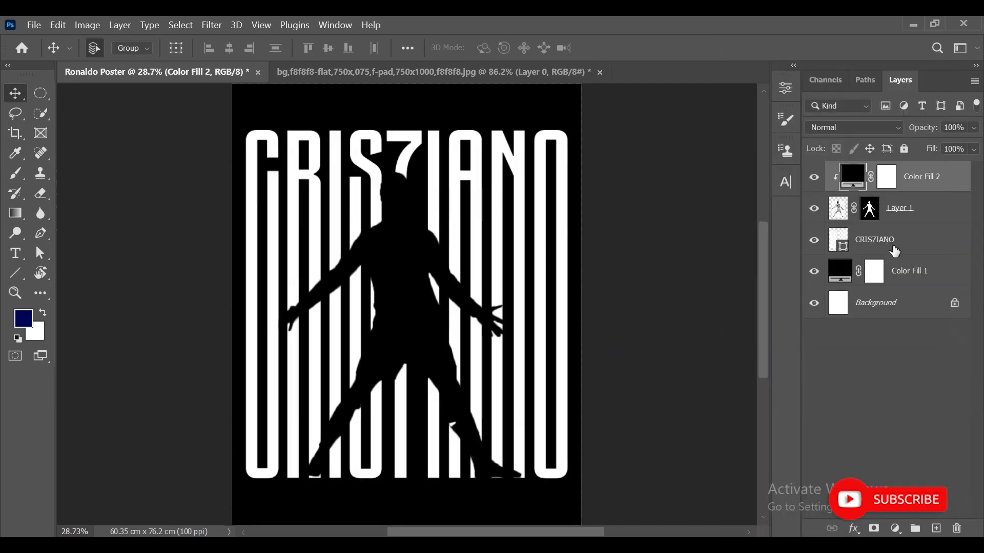
- Link the silhouette fill layer with the player layer
{"action": "left_click", "coordinate": [917, 210]}
{"action": "left_click", "coordinate": [930, 185]}
{"action": "left_click", "coordinate": [937, 220]}
{"action": "left_click", "coordinate": [935, 182], "text": "ctrl"}
{"action": "right_click", "coordinate": [932, 180]}
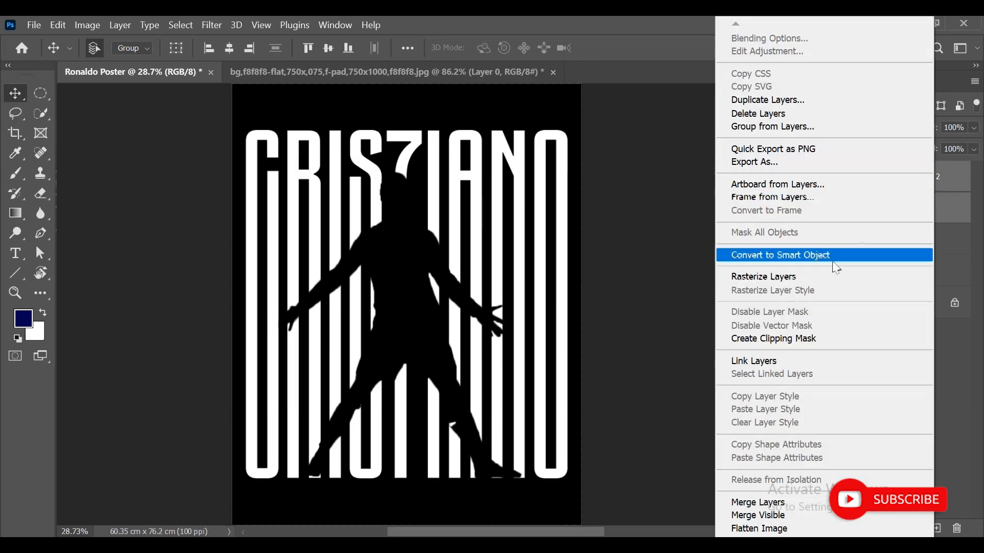
{"action": "left_click", "coordinate": [792, 359]}
- Scale the linked silhouette down to about 92% and move it up, then commit the transform
{"action": "key", "text": "ctrl+t"}
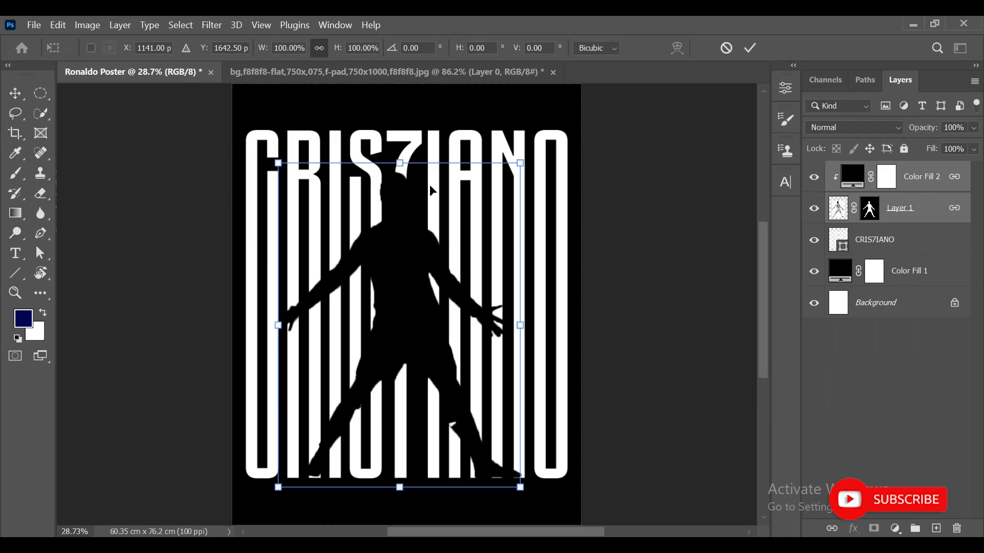
{"action": "left_click_drag", "start_coordinate": [406, 175], "coordinate": [406, 197]}
{"action": "left_click_drag", "start_coordinate": [438, 308], "coordinate": [429, 311]}
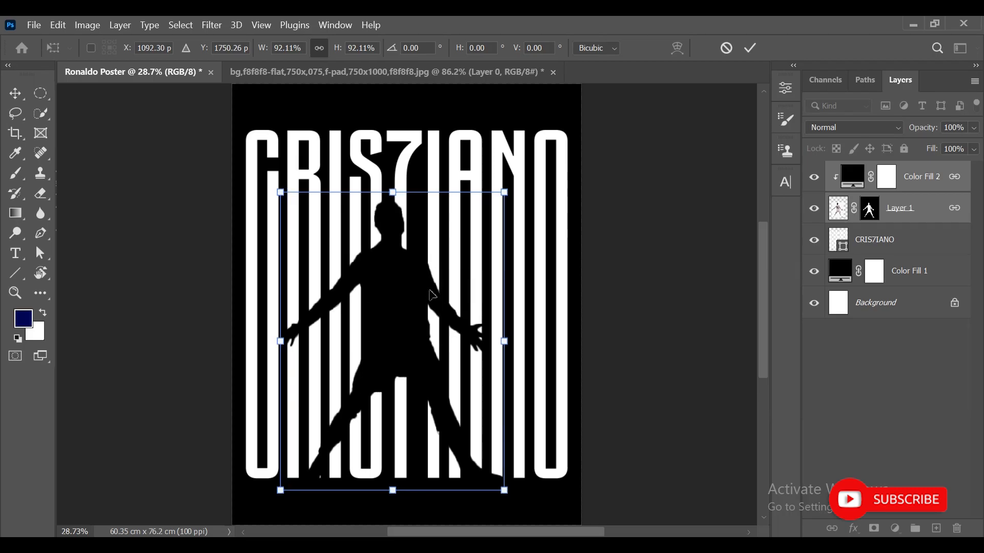
{"action": "left_click_drag", "start_coordinate": [385, 182], "coordinate": [395, 159]}
{"action": "left_click", "coordinate": [749, 48]}
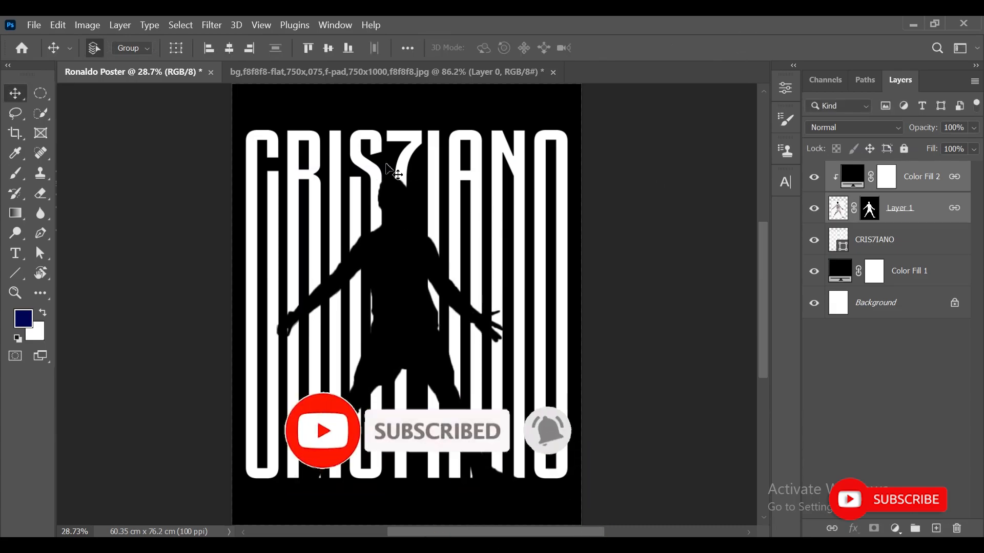
- Zoom in and paint on the player's layer mask to remove a leftover white fragment, then fit the view
{"action": "left_click", "coordinate": [19, 297]}
{"action": "left_click_drag", "start_coordinate": [464, 427], "coordinate": [804, 234]}
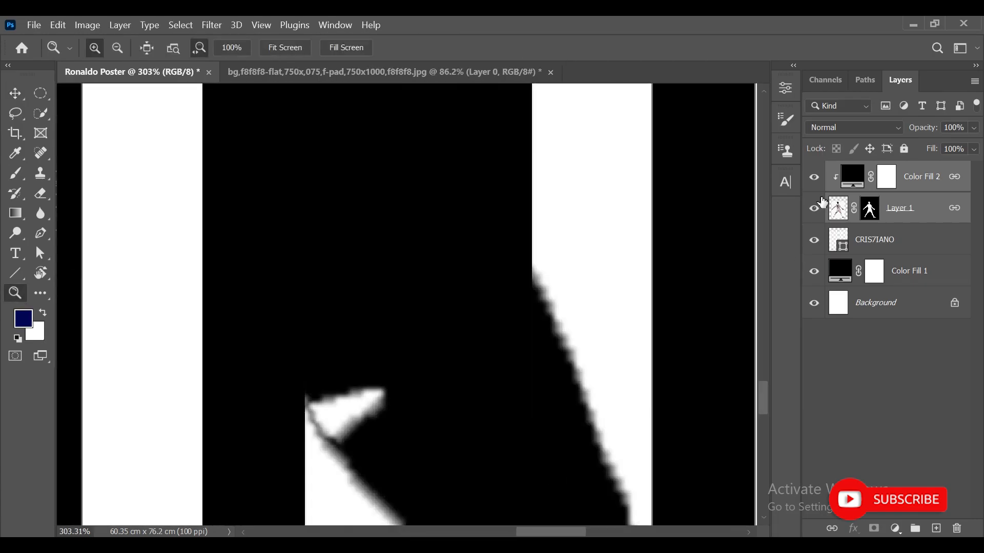
{"action": "left_click", "coordinate": [814, 177]}
{"action": "left_click", "coordinate": [814, 177]}
{"action": "left_click", "coordinate": [870, 208]}
{"action": "key", "text": "b"}
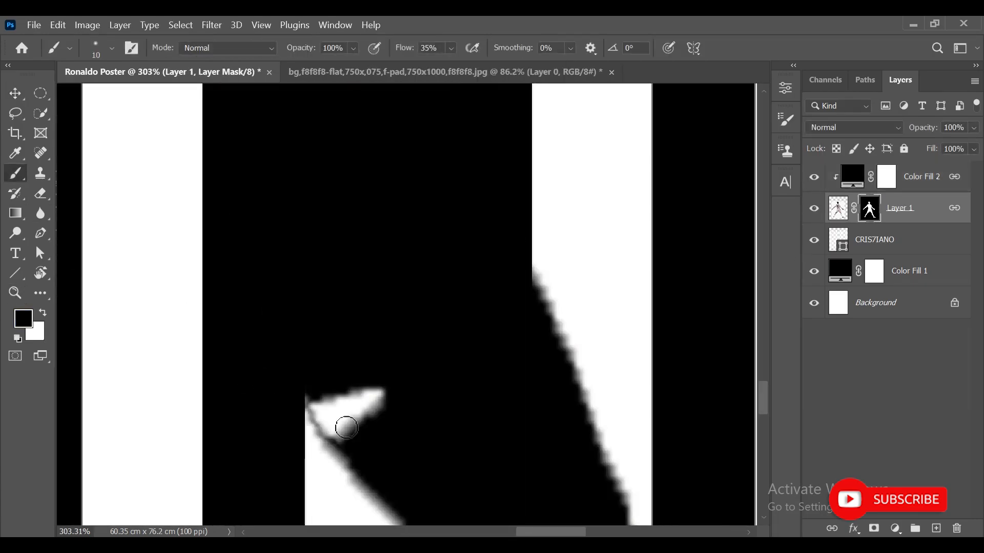
{"action": "mouse_move", "coordinate": [349, 364]}
{"action": "left_mouse_down"}
{"action": "mouse_move", "coordinate": [406, 420]}
{"action": "mouse_move", "coordinate": [349, 431]}
{"action": "mouse_move", "coordinate": [329, 412]}
{"action": "left_mouse_up"}
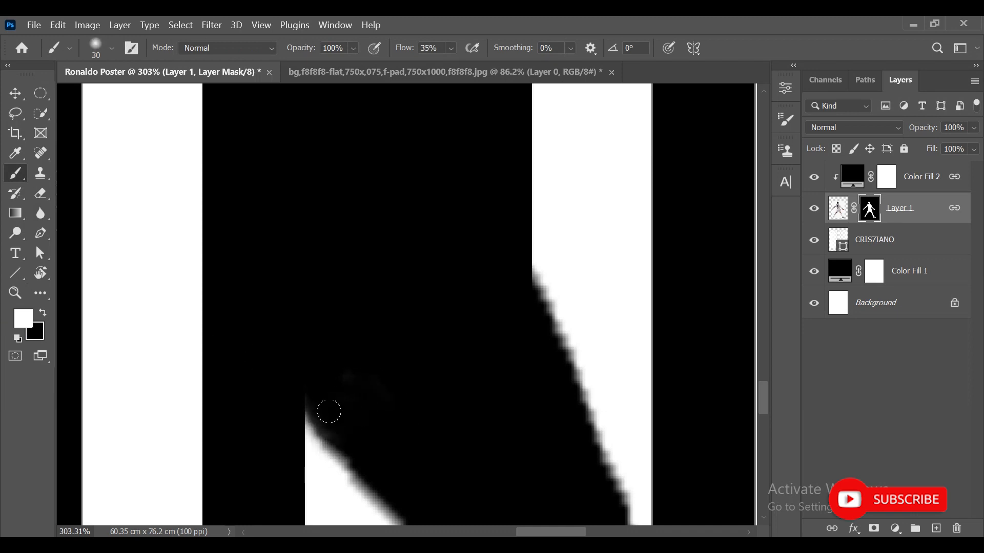
{"action": "left_click", "coordinate": [11, 97]}
{"action": "key", "text": "ctrl+0"}
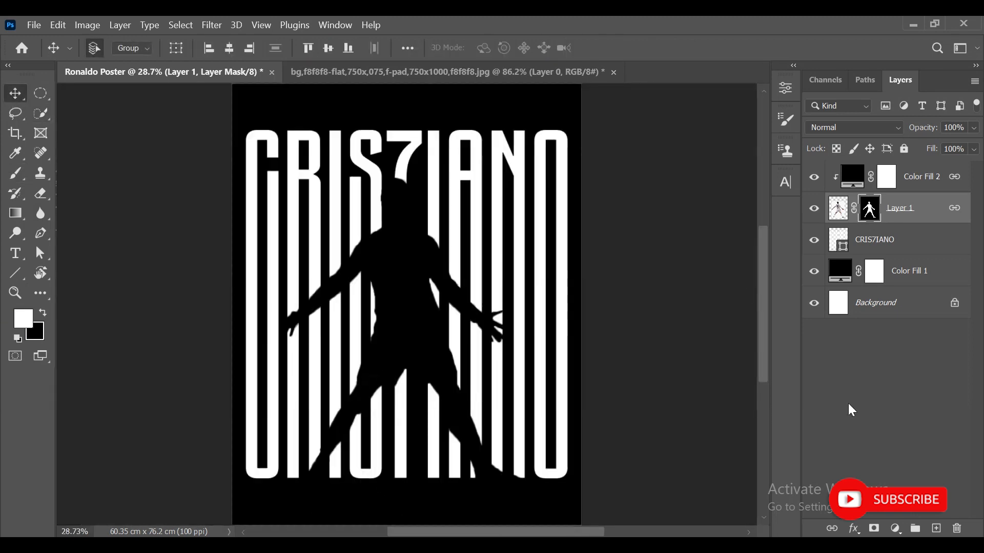
{"action": "left_click", "coordinate": [851, 408]}
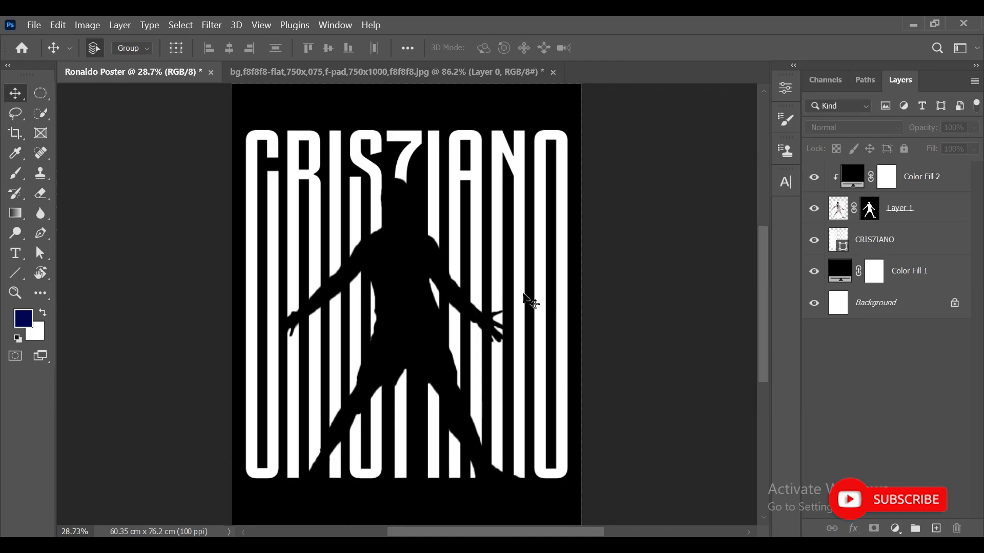
- Try a purple background fill and a matching purple silhouette fill
{"action": "double_click", "coordinate": [838, 275]}
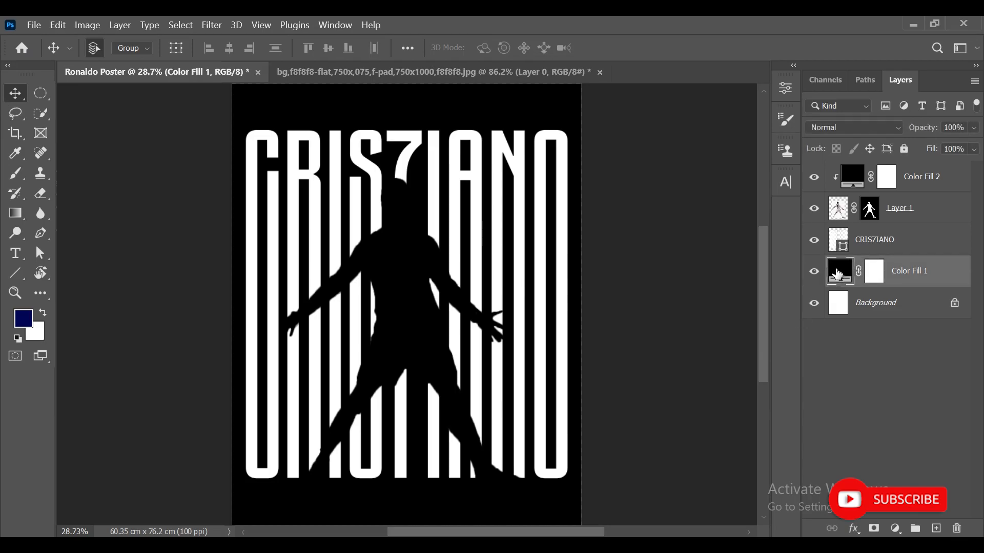
{"action": "left_click_drag", "start_coordinate": [792, 341], "coordinate": [801, 305]}
{"action": "left_click", "coordinate": [731, 368]}
{"action": "left_click_drag", "start_coordinate": [731, 369], "coordinate": [733, 370]}
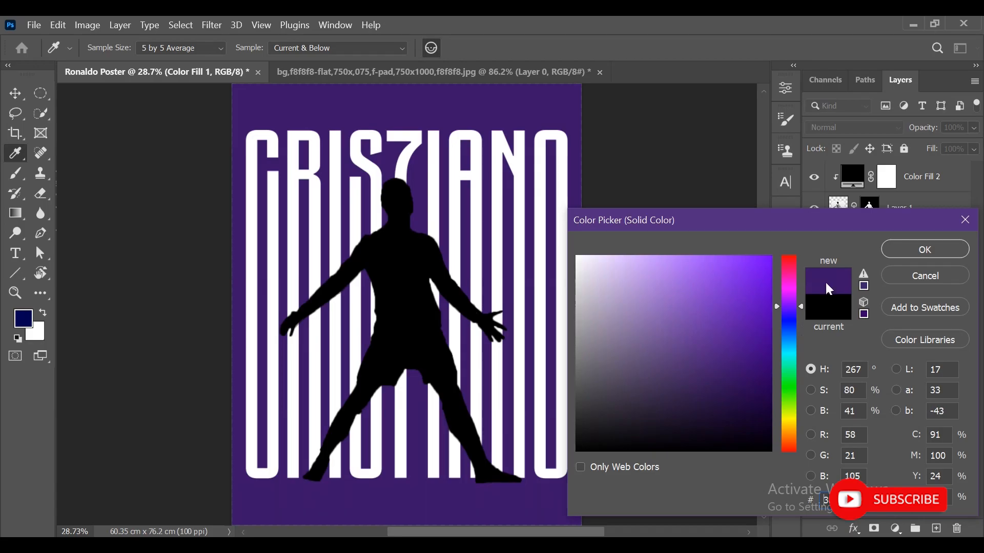
{"action": "left_click", "coordinate": [698, 320]}
{"action": "left_click", "coordinate": [924, 250]}
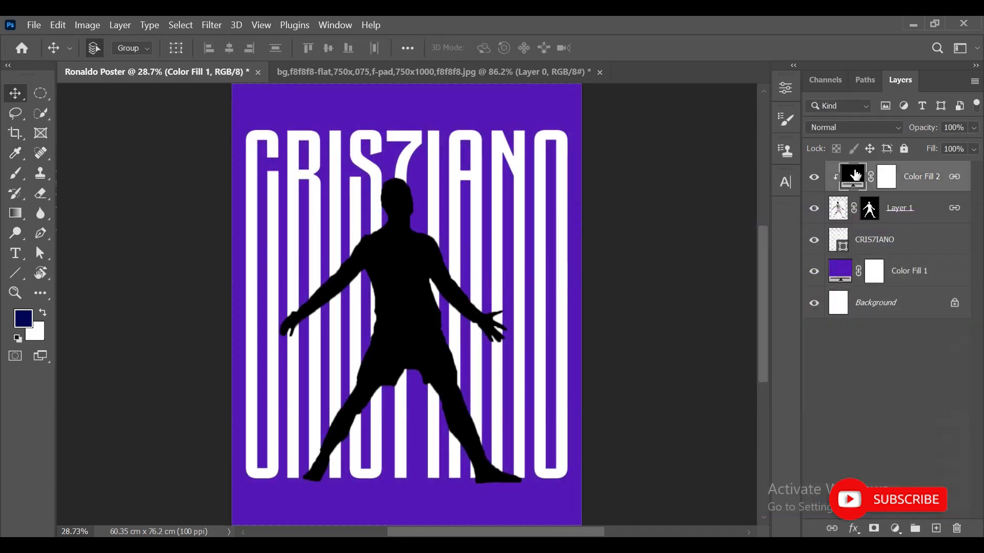
{"action": "double_click", "coordinate": [851, 177]}
{"action": "left_click", "coordinate": [542, 97]}
{"action": "left_click", "coordinate": [925, 249]}
- Try a red background fill and a matching red silhouette fill
{"action": "double_click", "coordinate": [841, 269]}
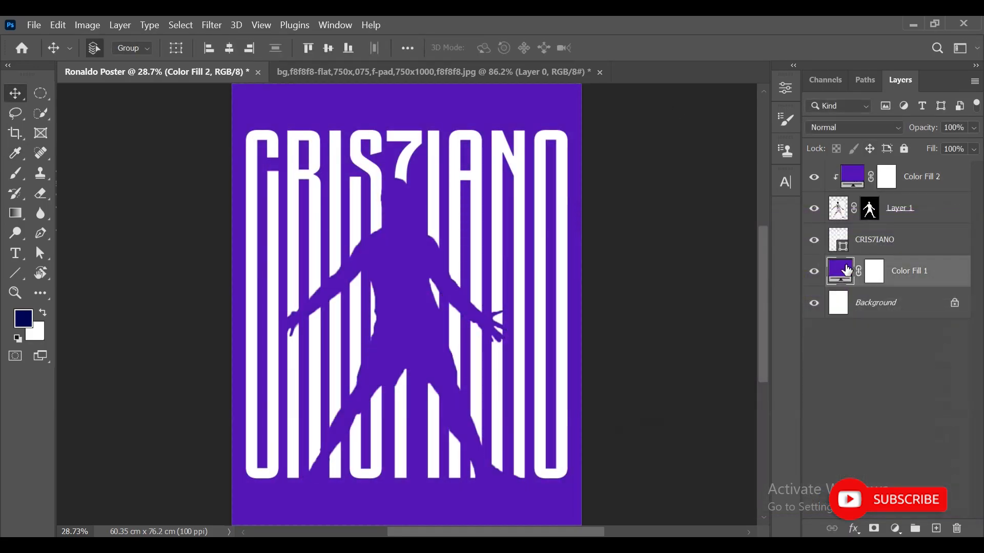
{"action": "left_click", "coordinate": [789, 259]}
{"action": "left_click", "coordinate": [753, 345]}
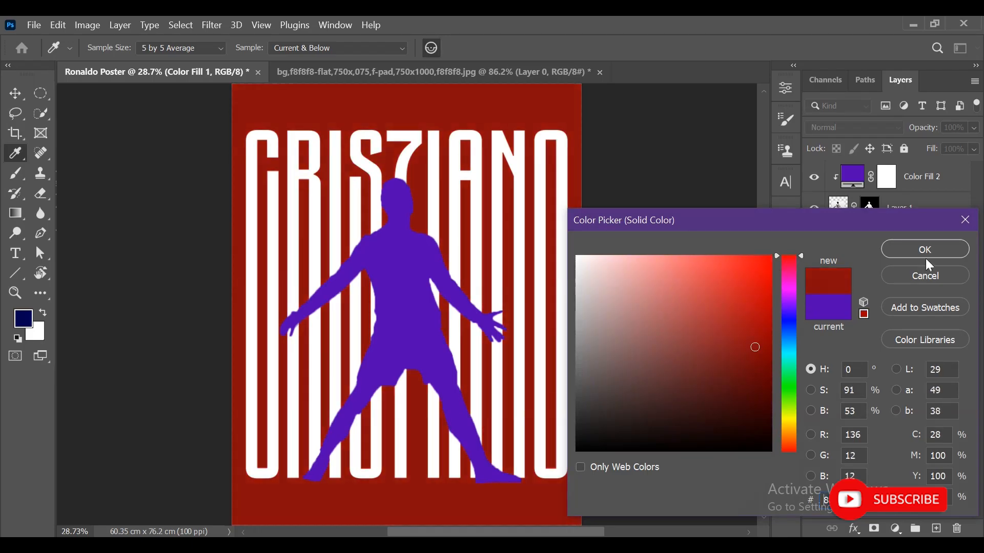
{"action": "left_click", "coordinate": [924, 251]}
{"action": "double_click", "coordinate": [853, 180]}
{"action": "left_click", "coordinate": [558, 116]}
{"action": "left_click", "coordinate": [925, 251]}
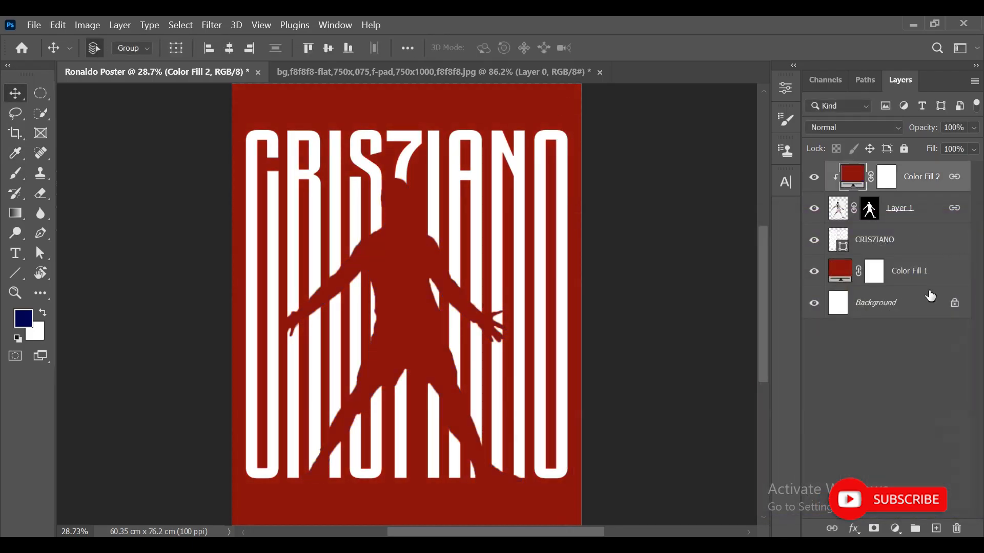
- Set the silhouette and background fill colors back to black
{"action": "double_click", "coordinate": [853, 180]}
{"action": "left_click", "coordinate": [578, 450]}
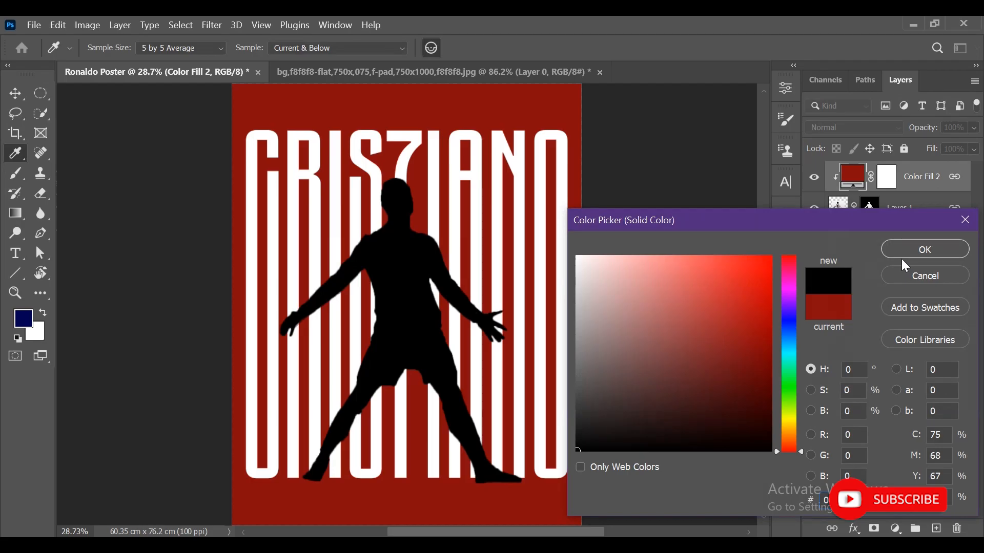
{"action": "left_click", "coordinate": [925, 250]}
{"action": "double_click", "coordinate": [840, 268]}
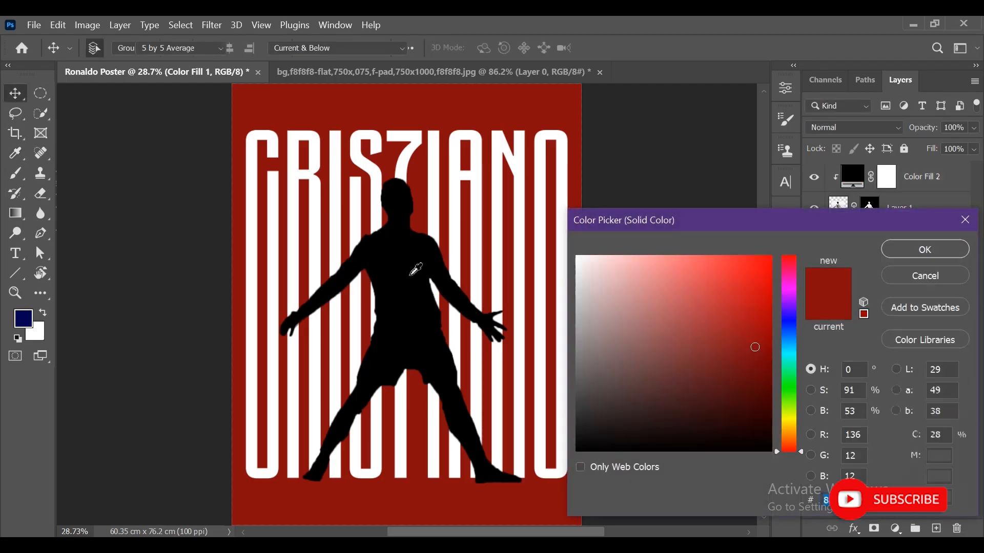
{"action": "left_click", "coordinate": [578, 449]}
{"action": "left_click", "coordinate": [925, 251]}
{"action": "left_click", "coordinate": [889, 378]}
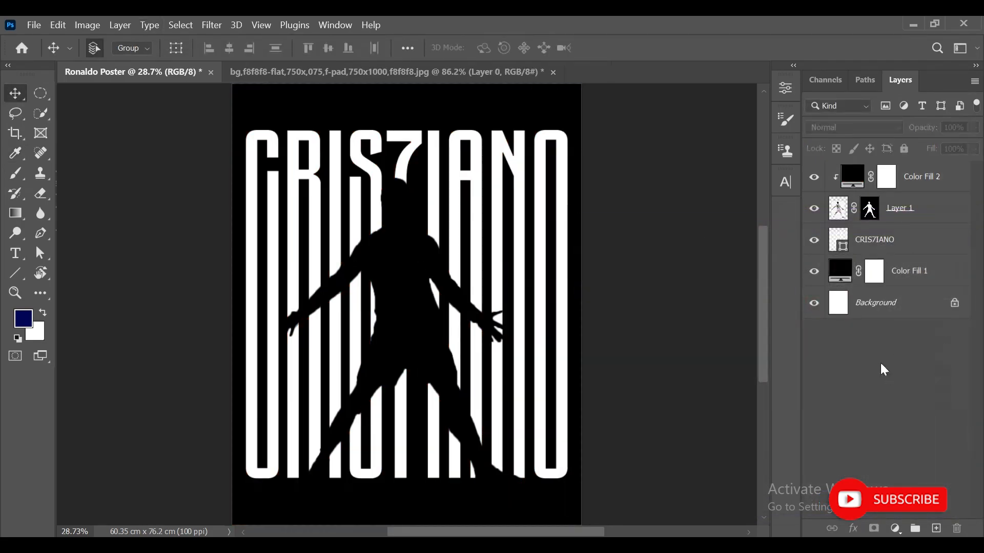